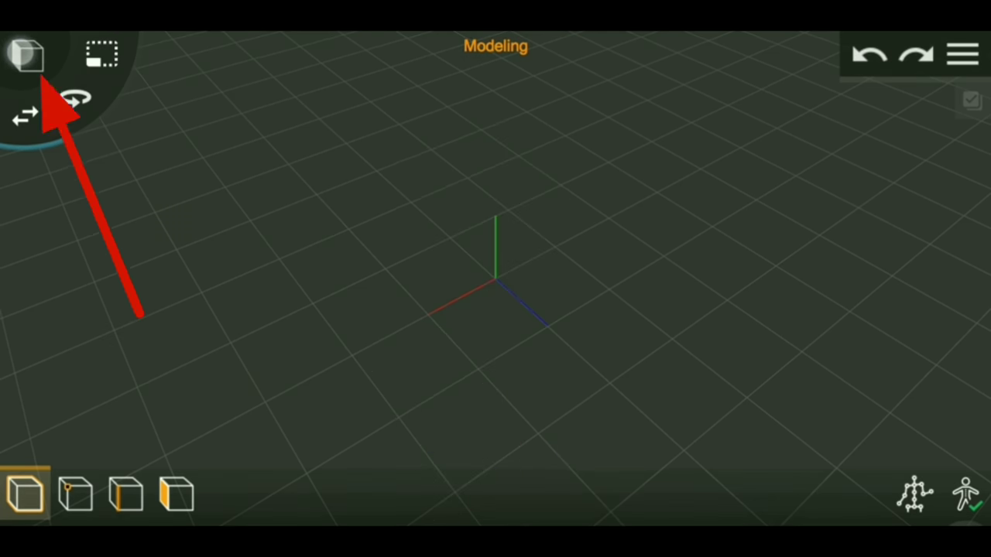
# Add a sphere and slide it along the X axis to about 3.24
pyautogui.click(25, 53)
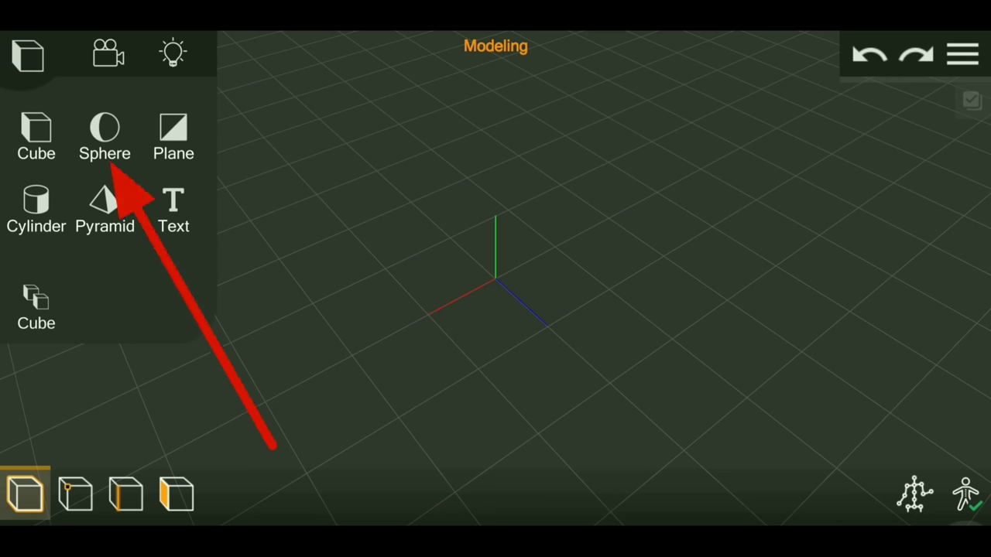
pyautogui.click(105, 131)
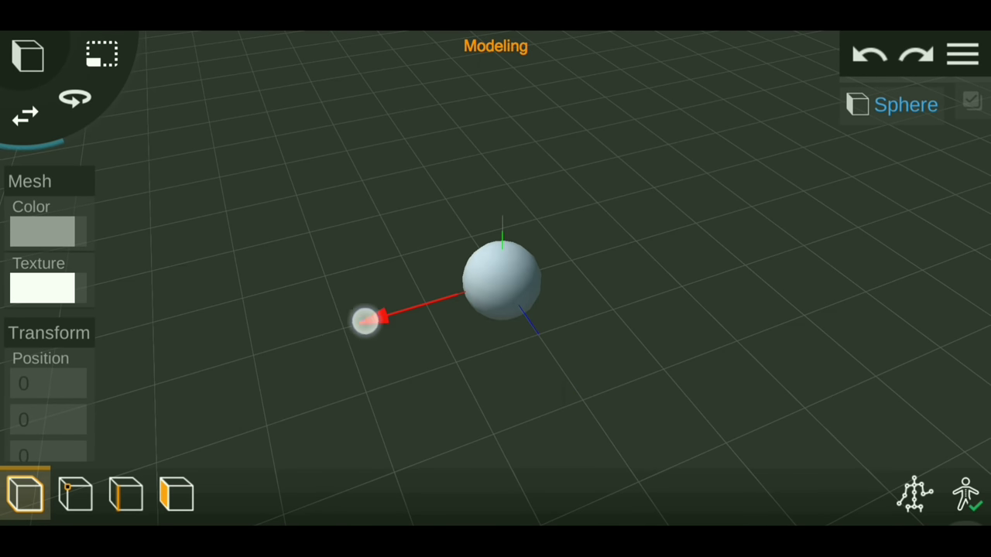
pyautogui.moveTo(365, 320)
pyautogui.mouseDown()
pyautogui.moveTo(177, 312)
pyautogui.moveTo(140, 323)
pyautogui.mouseUp()
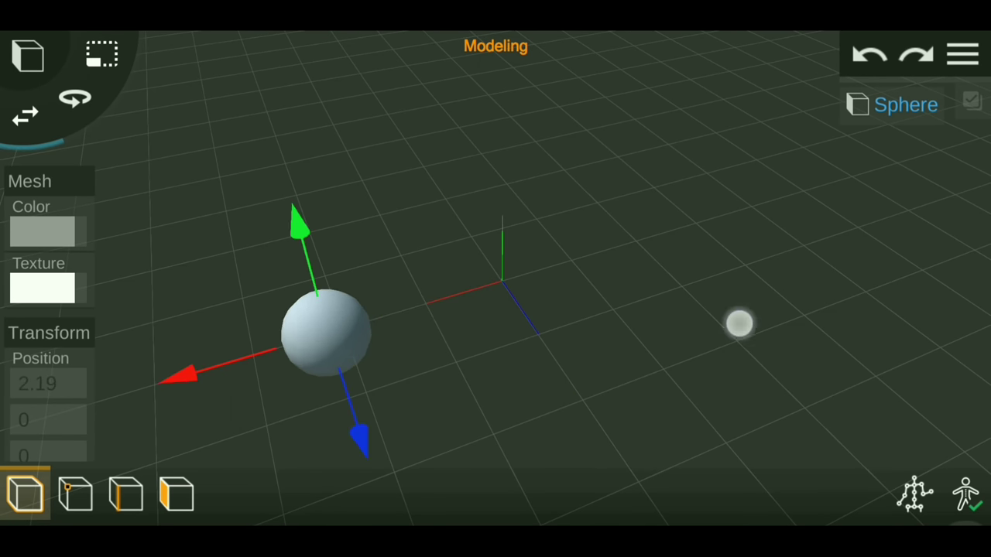
pyautogui.moveTo(739, 324); pyautogui.dragTo(605, 331)
pyautogui.moveTo(204, 267); pyautogui.dragTo(124, 241)
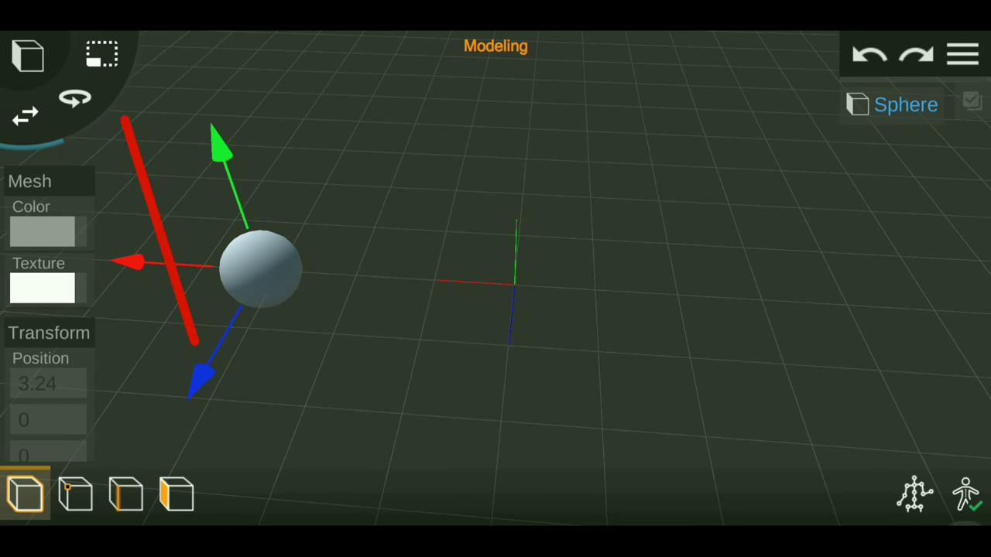
# Stretch the sphere vertically into a tall egg shape
pyautogui.moveTo(338, 179); pyautogui.dragTo(362, 58)
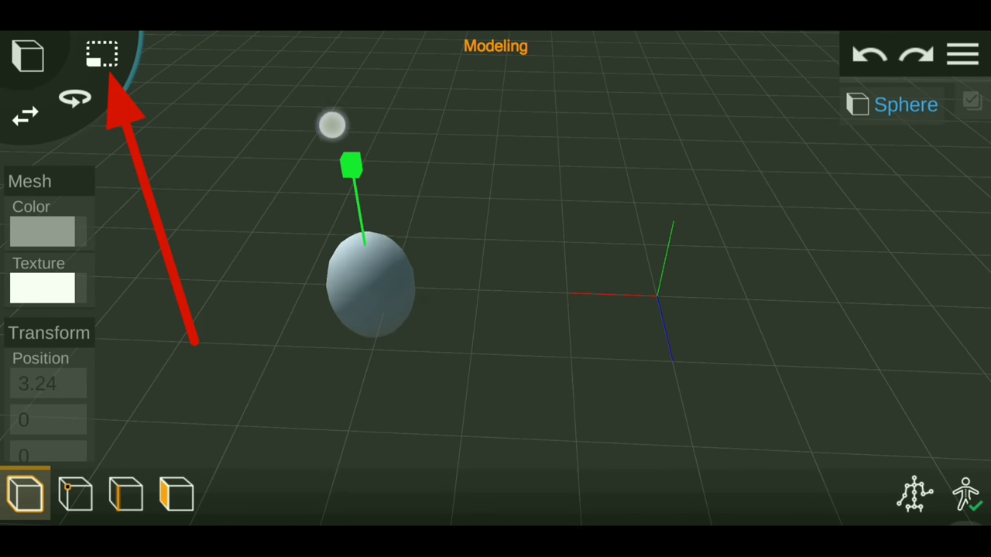
pyautogui.scroll(3, 527, 295)
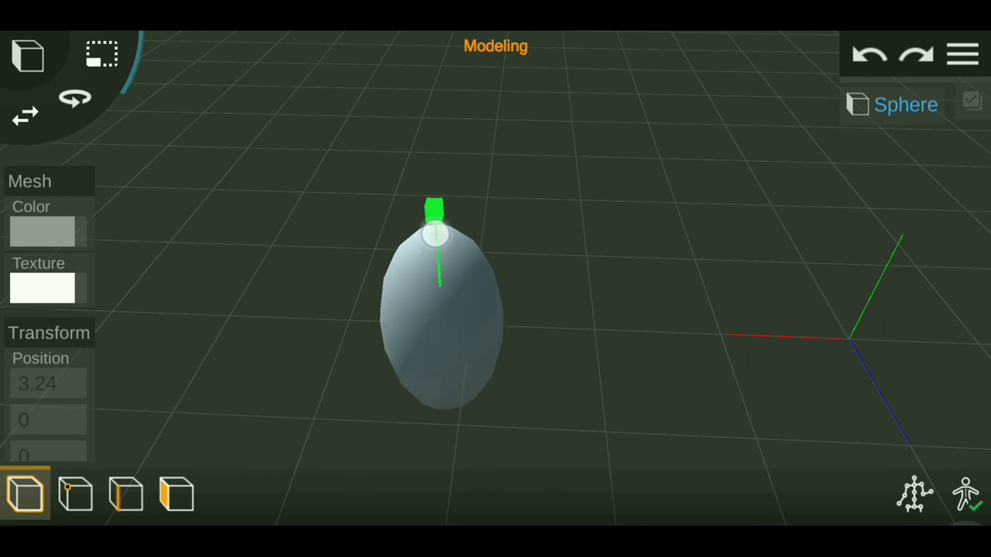
pyautogui.moveTo(434, 233); pyautogui.dragTo(470, 170)
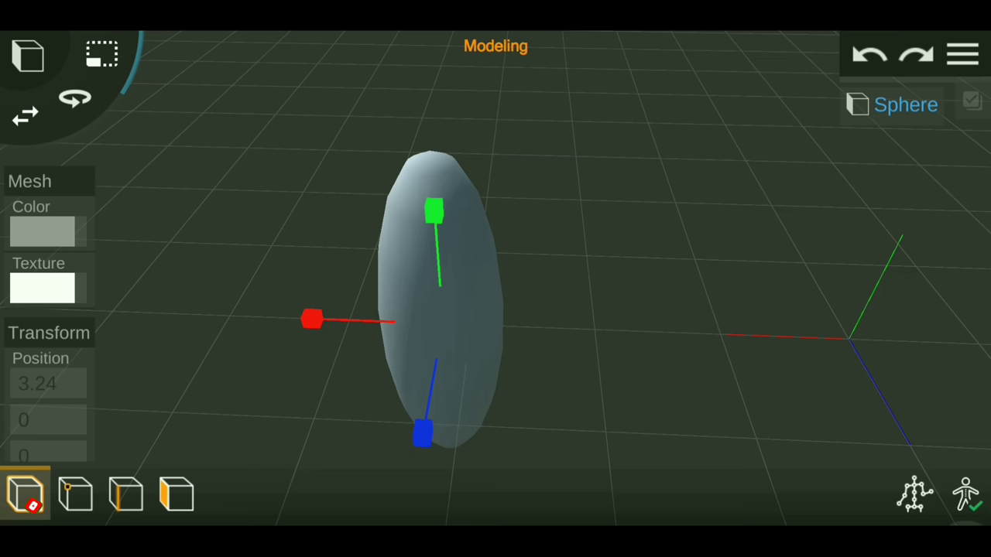
pyautogui.moveTo(673, 429)
pyautogui.mouseDown()
pyautogui.moveTo(686, 375)
pyautogui.moveTo(859, 358)
pyautogui.mouseUp()
pyautogui.scroll(-3, 491, 307)
# Raise the egg-shaped sphere along Y to 2.62
pyautogui.moveTo(438, 195); pyautogui.dragTo(407, 140)
pyautogui.moveTo(708, 462)
pyautogui.mouseDown()
pyautogui.moveTo(782, 261)
pyautogui.moveTo(609, 375)
pyautogui.moveTo(645, 336)
pyautogui.mouseUp()
pyautogui.scroll(3, 496, 302)
pyautogui.moveTo(497, 220); pyautogui.dragTo(471, 215)
pyautogui.scroll(-3, 519, 310)
pyautogui.moveTo(764, 332); pyautogui.dragTo(755, 302)
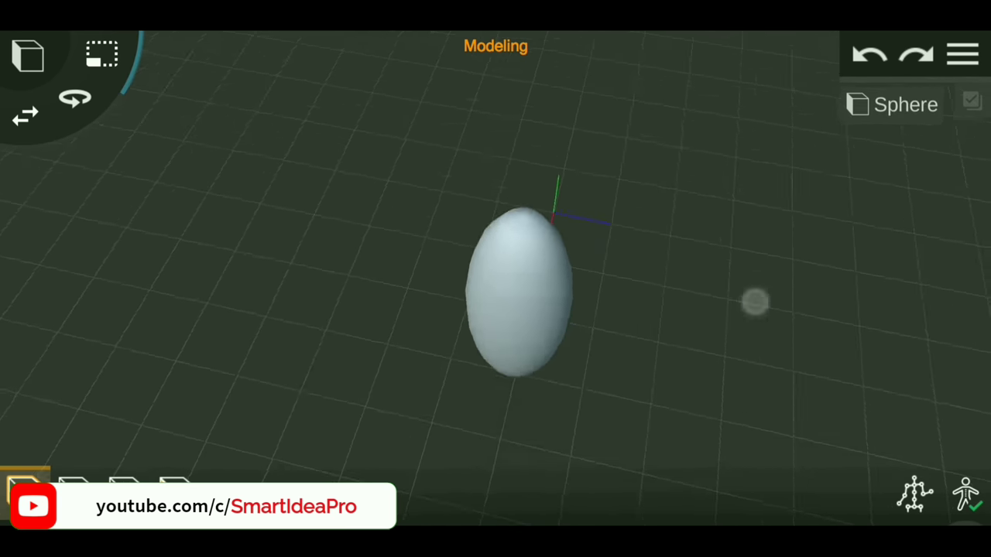
pyautogui.scroll(3, 523, 294)
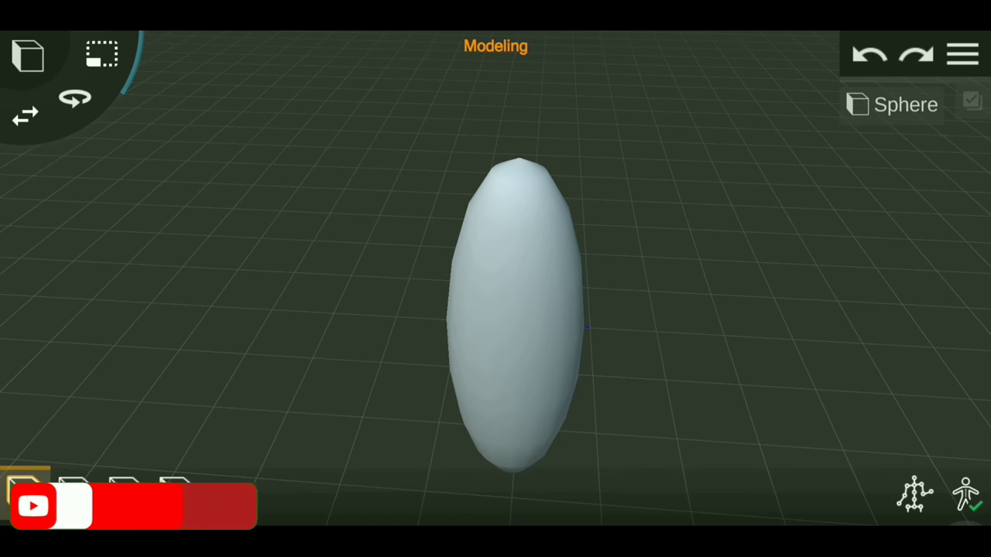
pyautogui.click(514, 310)
pyautogui.moveTo(587, 75); pyautogui.dragTo(390, 105)
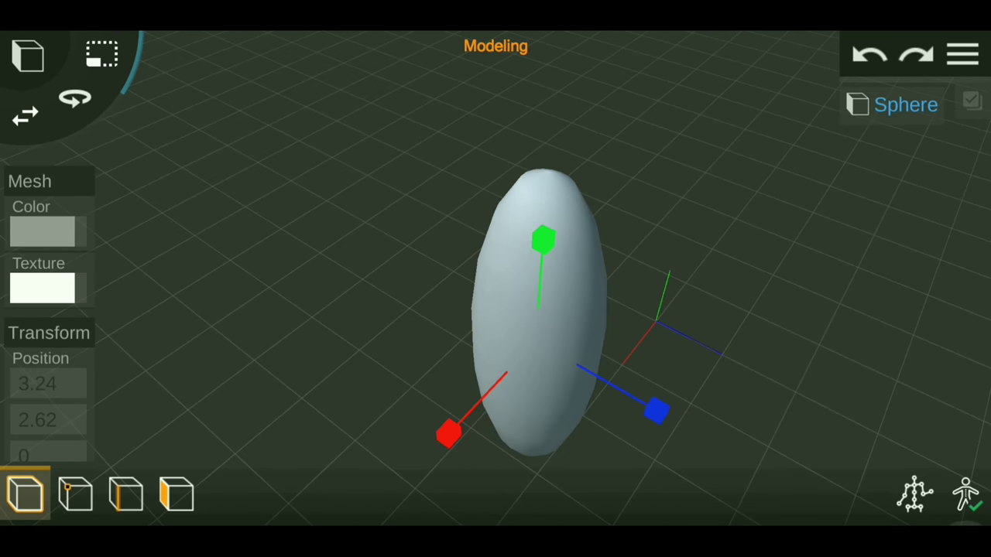
# Duplicate the sphere and slide the copy out beside the original
pyautogui.click(24, 113)
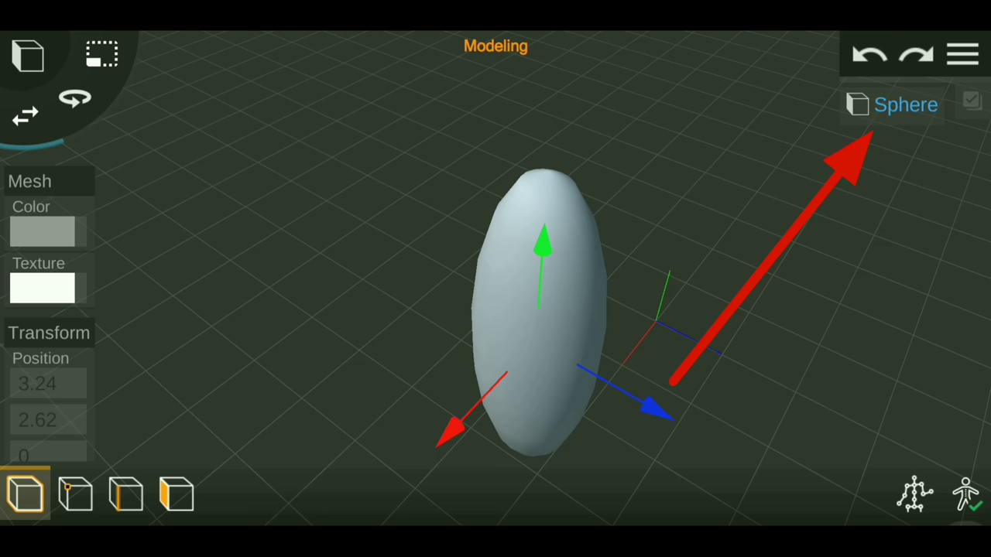
pyautogui.click(906, 104)
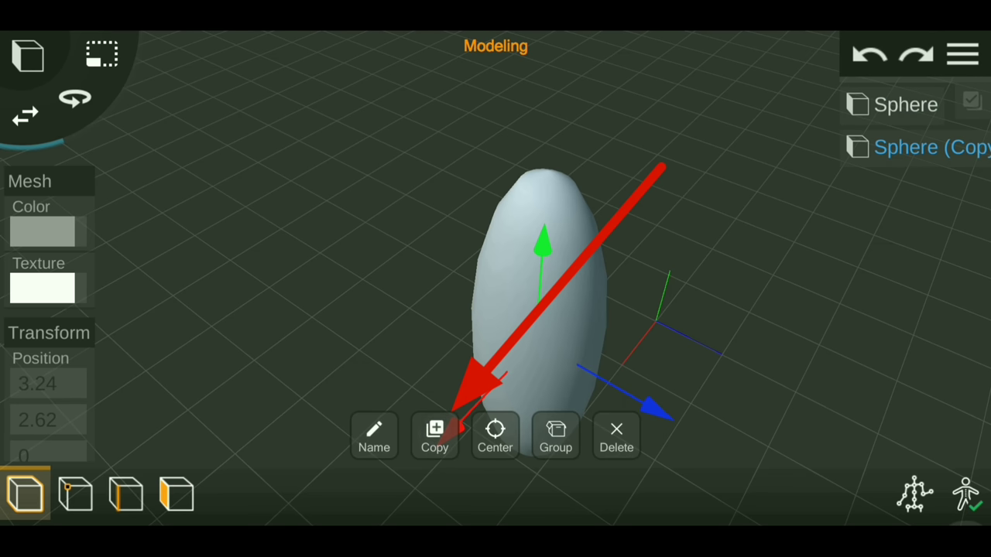
pyautogui.moveTo(655, 410); pyautogui.dragTo(761, 427)
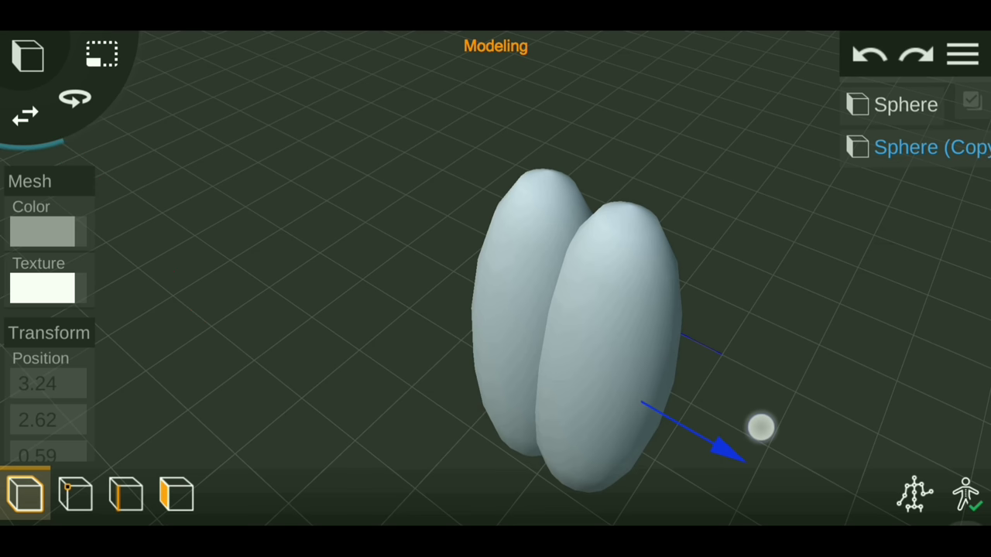
pyautogui.moveTo(761, 428)
pyautogui.mouseDown()
pyautogui.moveTo(779, 411)
pyautogui.moveTo(756, 398)
pyautogui.mouseUp()
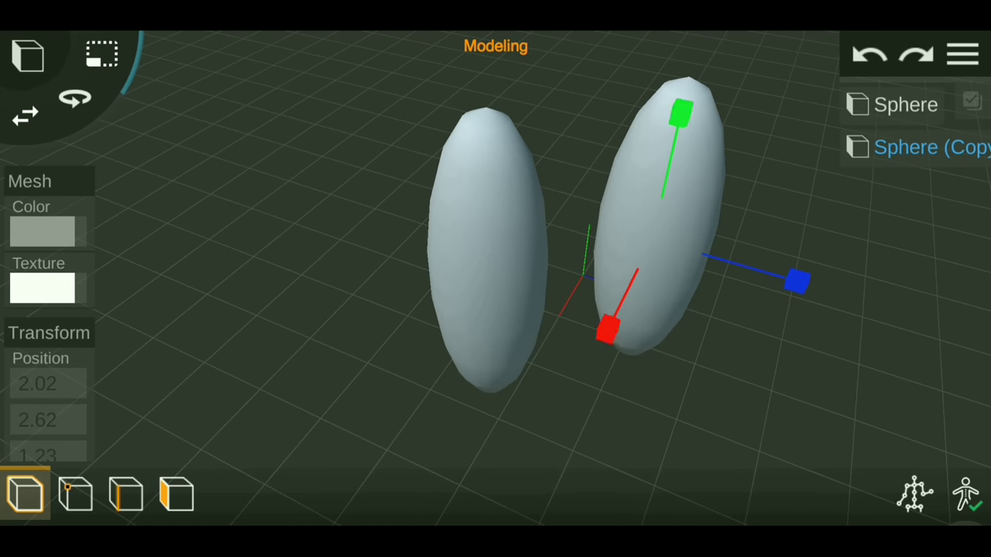
pyautogui.moveTo(755, 364)
pyautogui.mouseDown()
pyautogui.moveTo(828, 358)
pyautogui.moveTo(787, 307)
pyautogui.moveTo(638, 184)
pyautogui.moveTo(642, 199)
pyautogui.moveTo(766, 193)
pyautogui.moveTo(827, 250)
pyautogui.moveTo(851, 325)
pyautogui.moveTo(890, 385)
pyautogui.moveTo(867, 418)
pyautogui.mouseUp()
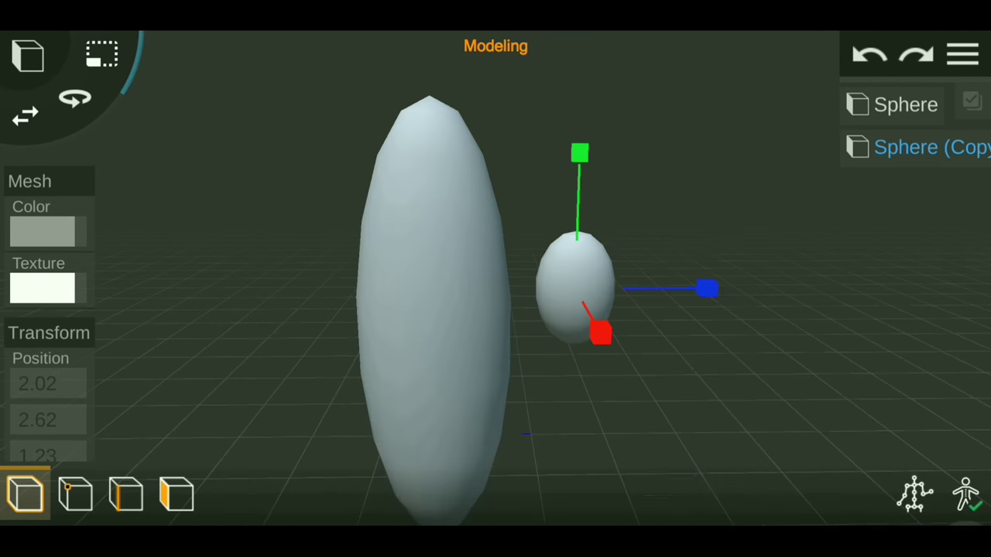
pyautogui.moveTo(681, 256)
pyautogui.mouseDown()
pyautogui.moveTo(661, 224)
pyautogui.moveTo(690, 292)
pyautogui.moveTo(673, 271)
pyautogui.moveTo(903, 320)
pyautogui.moveTo(330, 333)
pyautogui.moveTo(477, 367)
pyautogui.moveTo(604, 178)
pyautogui.moveTo(665, 322)
pyautogui.moveTo(766, 272)
pyautogui.moveTo(302, 334)
pyautogui.mouseUp()
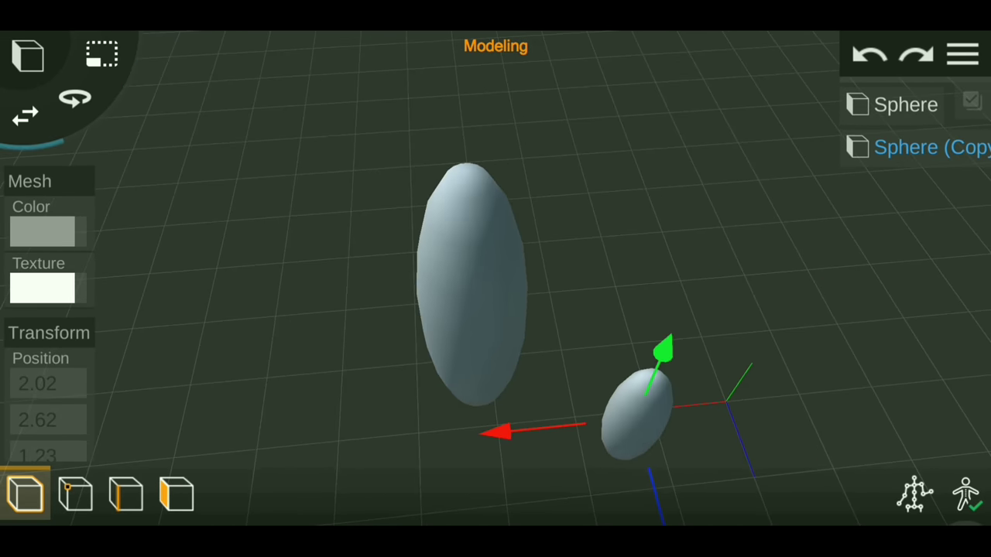
# Place the smaller copy on top of the body at about 3.21, 4.22, -0.01
pyautogui.moveTo(493, 348)
pyautogui.mouseDown()
pyautogui.moveTo(413, 228)
pyautogui.moveTo(738, 308)
pyautogui.moveTo(560, 228)
pyautogui.moveTo(615, 351)
pyautogui.moveTo(387, 310)
pyautogui.mouseUp()
pyautogui.click(387, 310)
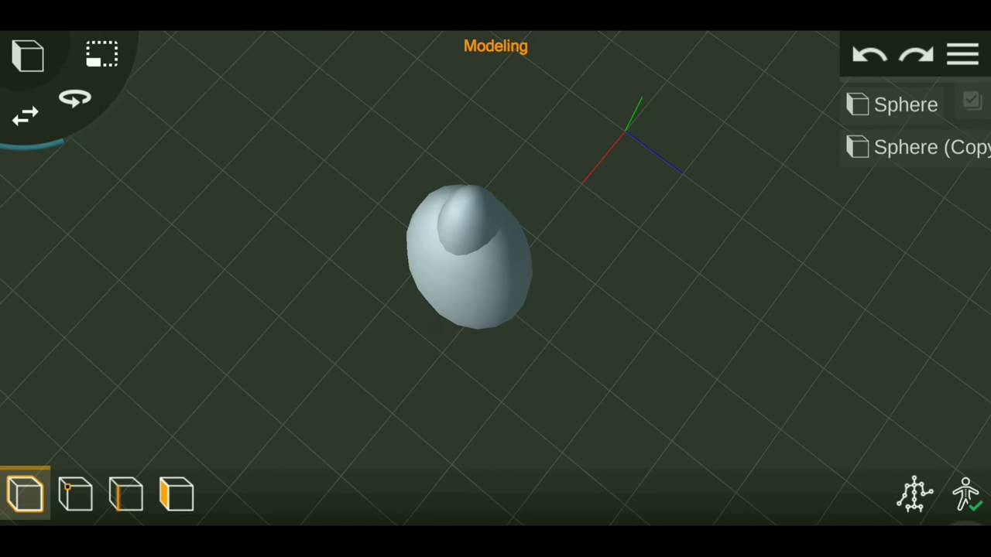
pyautogui.click(467, 219)
pyautogui.moveTo(868, 325)
pyautogui.mouseDown()
pyautogui.moveTo(829, 283)
pyautogui.moveTo(761, 443)
pyautogui.moveTo(777, 291)
pyautogui.moveTo(710, 313)
pyautogui.mouseUp()
pyautogui.moveTo(567, 267)
pyautogui.mouseDown()
pyautogui.moveTo(843, 332)
pyautogui.moveTo(385, 250)
pyautogui.moveTo(774, 289)
pyautogui.moveTo(588, 342)
pyautogui.mouseUp()
pyautogui.moveTo(774, 325)
pyautogui.mouseDown()
pyautogui.moveTo(838, 348)
pyautogui.moveTo(820, 348)
pyautogui.mouseUp()
pyautogui.moveTo(608, 312); pyautogui.dragTo(604, 304)
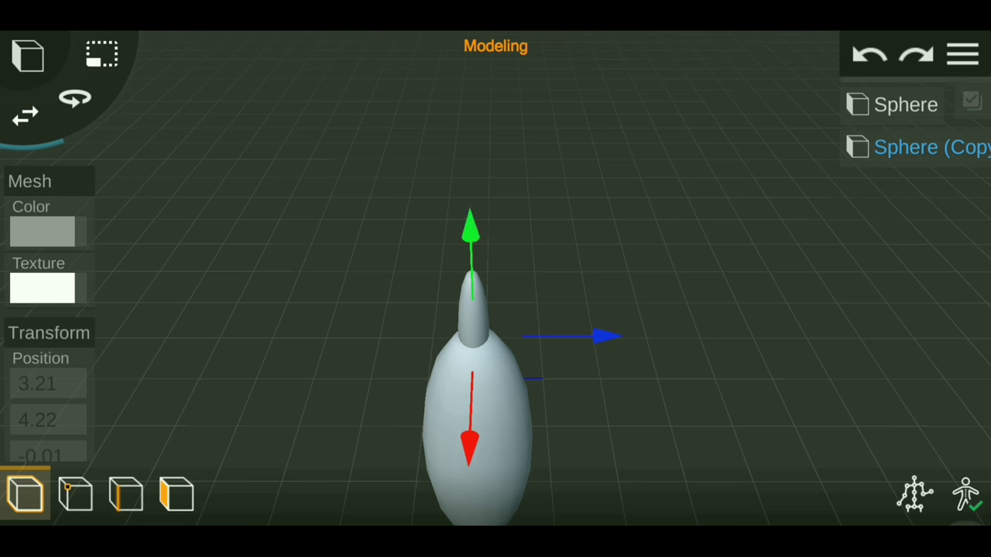
pyautogui.click(697, 233)
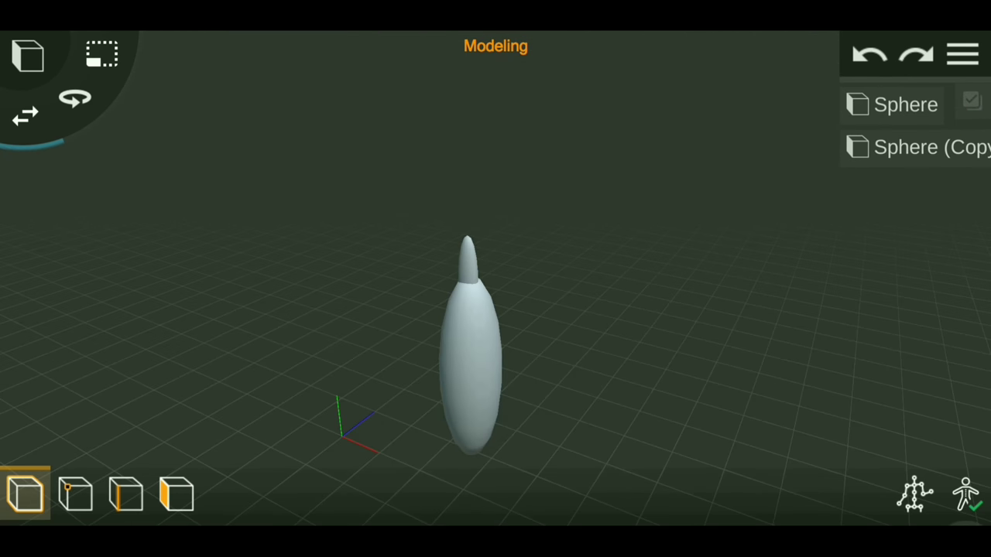
# Add a new sphere and bring it over toward the body
pyautogui.click(28, 54)
pyautogui.click(104, 137)
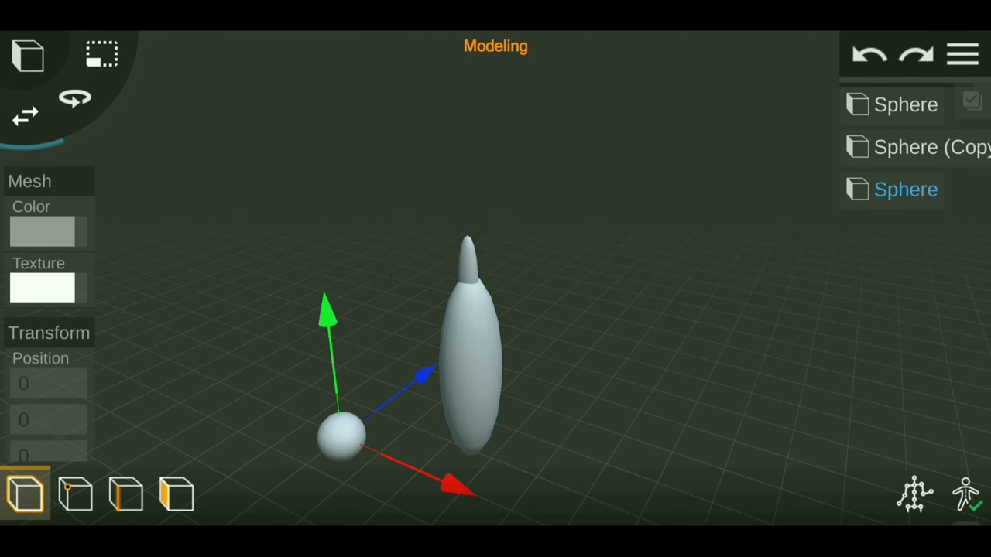
pyautogui.moveTo(418, 382); pyautogui.dragTo(588, 240)
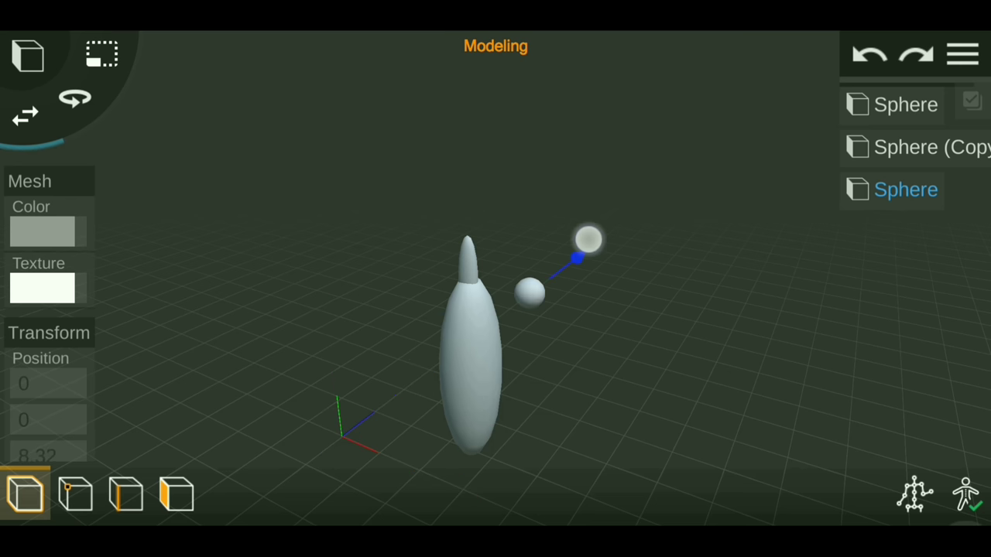
pyautogui.moveTo(720, 313); pyautogui.dragTo(557, 367)
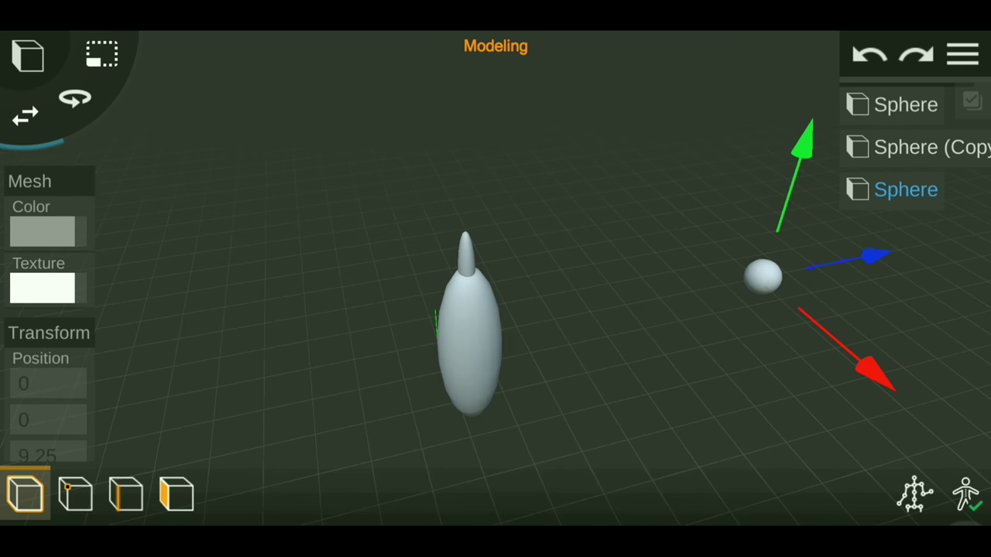
pyautogui.moveTo(871, 257); pyautogui.dragTo(665, 281)
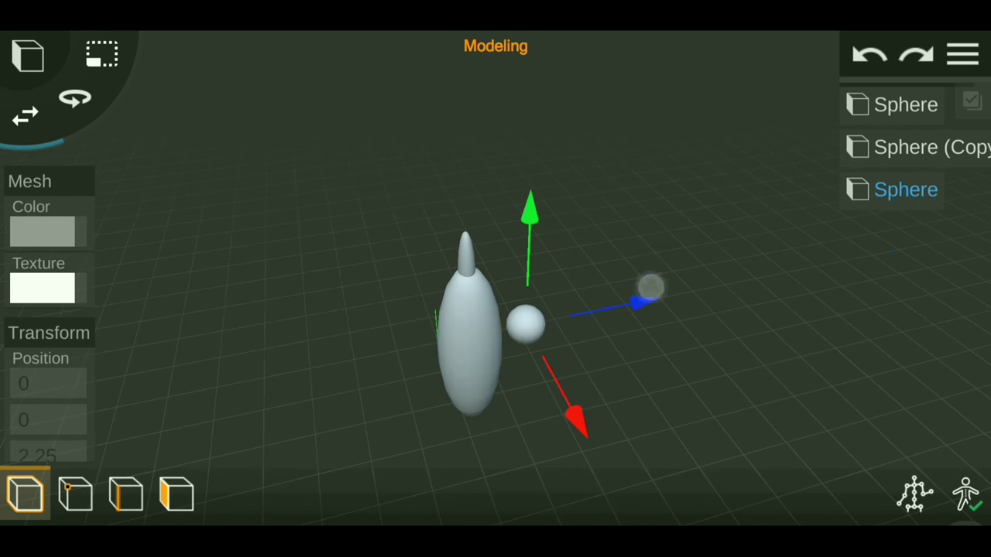
pyautogui.moveTo(530, 212); pyautogui.dragTo(548, 186)
pyautogui.moveTo(635, 301); pyautogui.dragTo(606, 214)
pyautogui.moveTo(696, 309); pyautogui.dragTo(782, 353)
# Set the head sphere just above the neck at about 3.25, 4.95, -0.03
pyautogui.moveTo(475, 302); pyautogui.dragTo(535, 288)
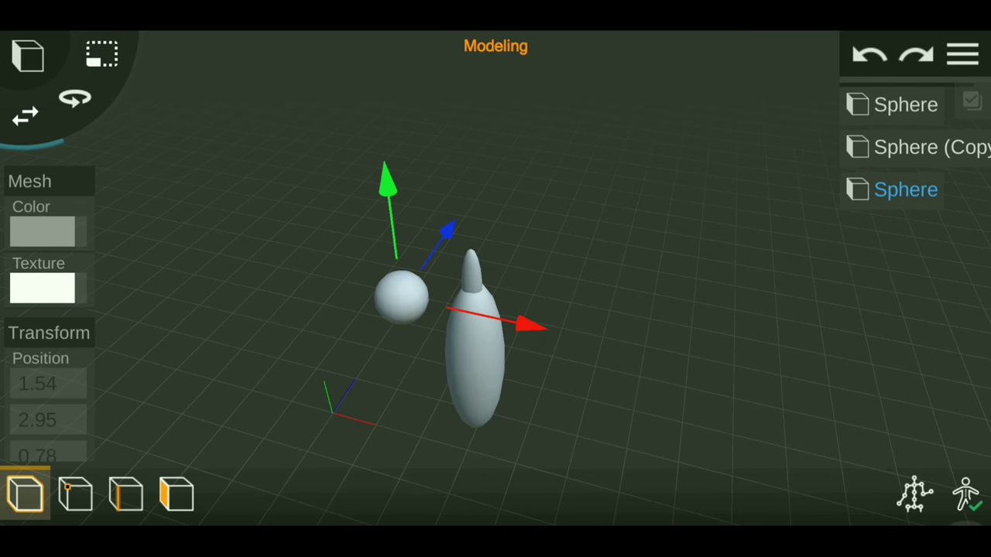
pyautogui.moveTo(448, 230); pyautogui.dragTo(591, 222)
pyautogui.moveTo(467, 185); pyautogui.dragTo(483, 116)
pyautogui.moveTo(754, 275)
pyautogui.mouseDown()
pyautogui.moveTo(761, 214)
pyautogui.moveTo(778, 263)
pyautogui.mouseUp()
pyautogui.moveTo(850, 340); pyautogui.dragTo(712, 271)
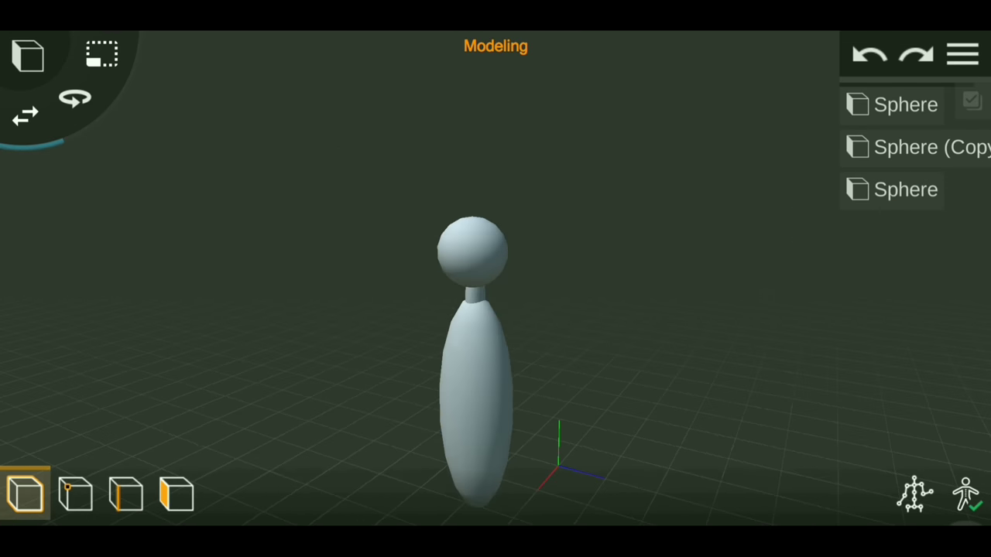
pyautogui.moveTo(470, 123); pyautogui.dragTo(480, 128)
pyautogui.scroll(-3, 464, 325)
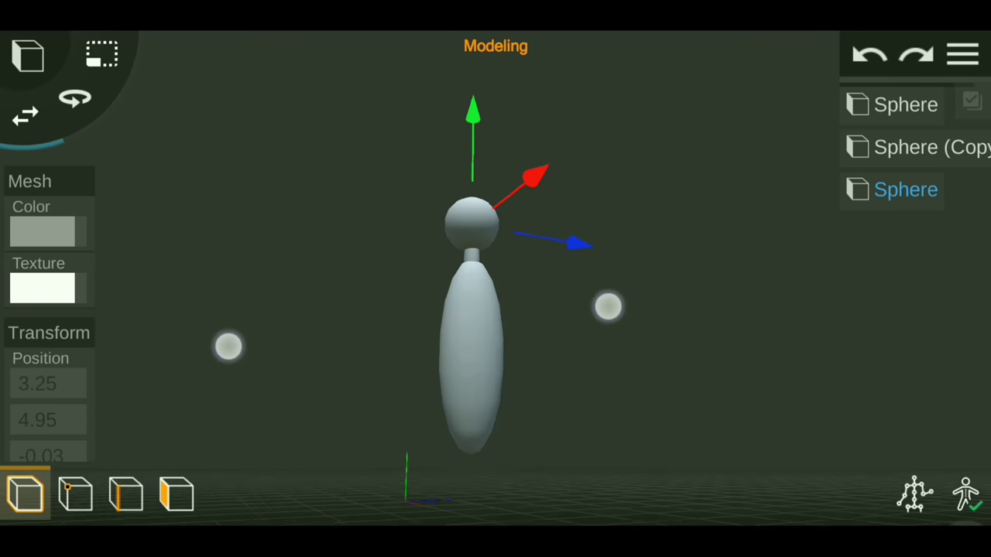
pyautogui.scroll(3, 426, 345)
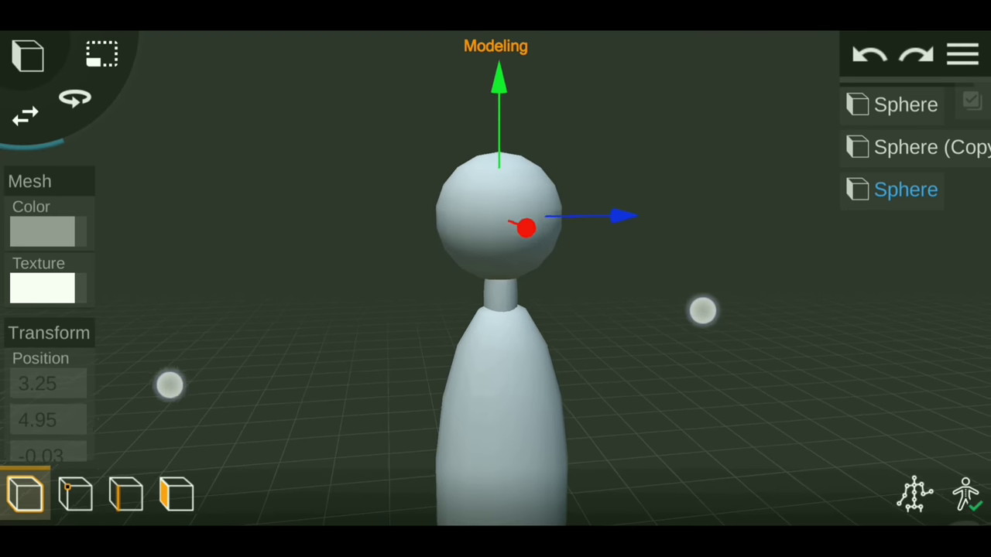
pyautogui.moveTo(620, 256); pyautogui.dragTo(620, 325)
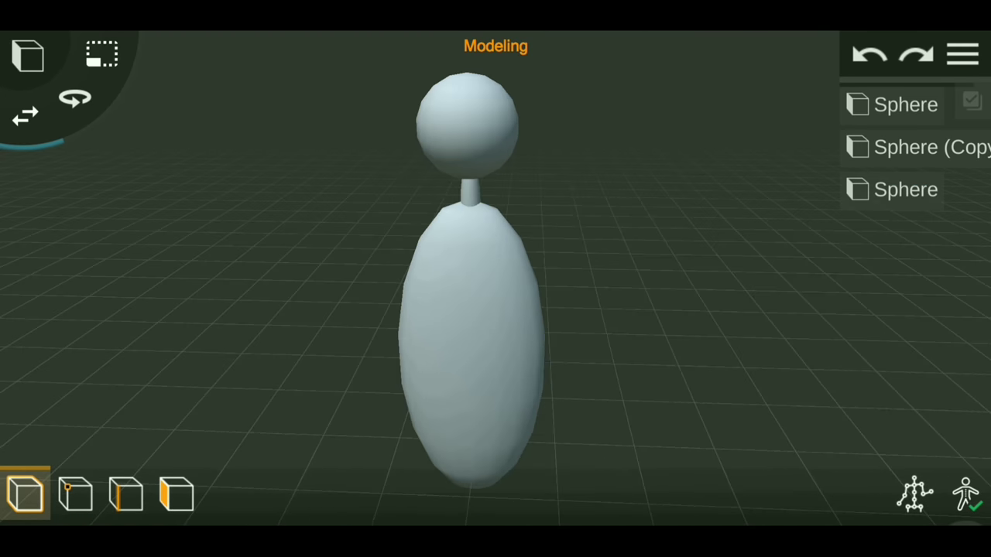
# Add a sphere and scale it into a long, thin spindle
pyautogui.click(28, 54)
pyautogui.click(105, 136)
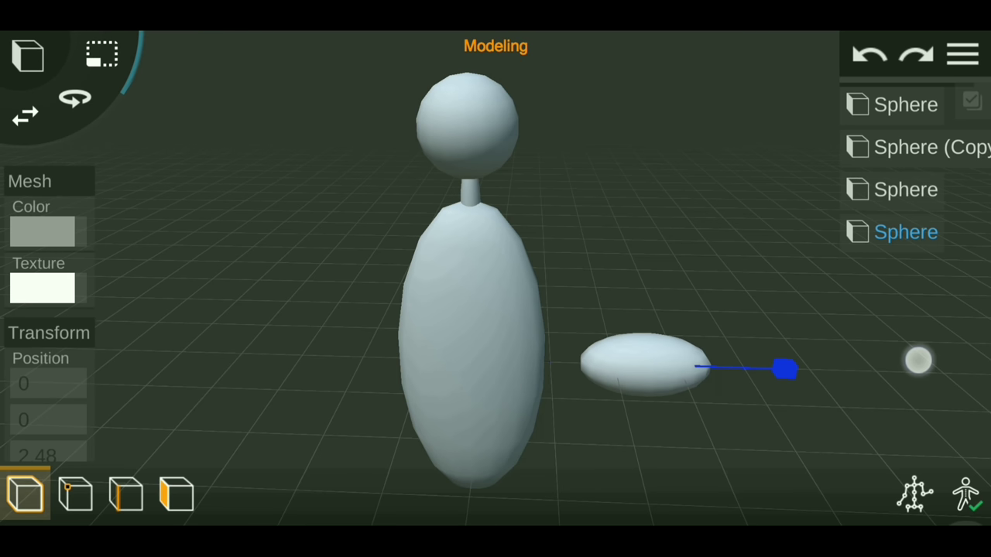
pyautogui.moveTo(787, 365); pyautogui.dragTo(917, 368)
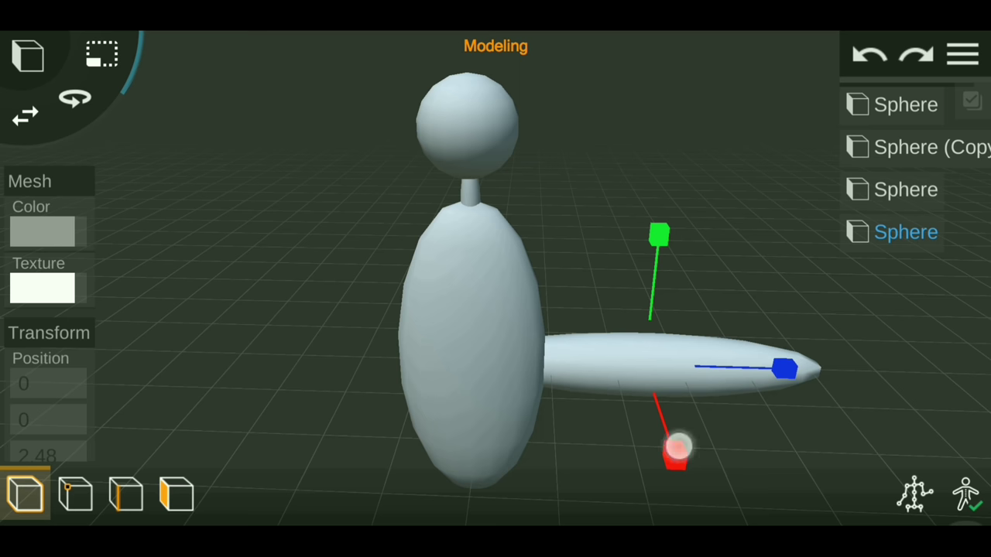
pyautogui.moveTo(677, 447)
pyautogui.mouseDown()
pyautogui.moveTo(672, 420)
pyautogui.moveTo(653, 436)
pyautogui.moveTo(635, 303)
pyautogui.mouseUp()
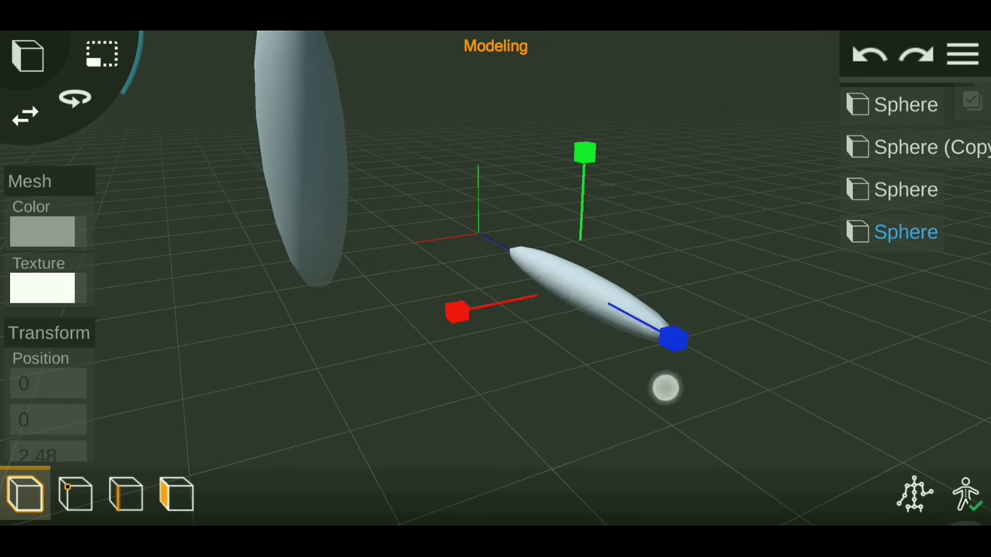
pyautogui.moveTo(664, 387); pyautogui.dragTo(717, 354)
pyautogui.moveTo(689, 276)
pyautogui.mouseDown()
pyautogui.moveTo(801, 317)
pyautogui.moveTo(736, 314)
pyautogui.mouseUp()
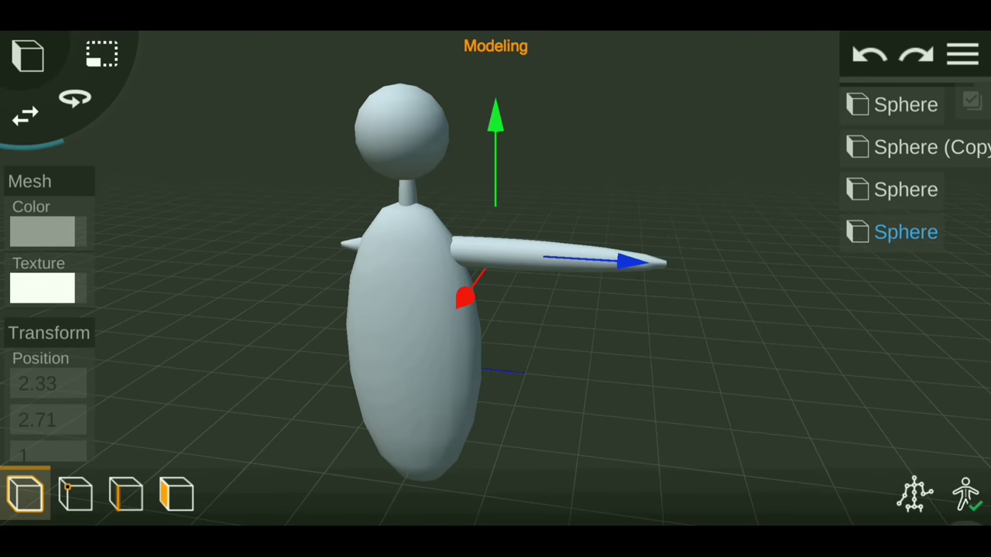
# Stretch the spindle horizontally through the upper body to arm length
pyautogui.moveTo(631, 260); pyautogui.dragTo(779, 274)
pyautogui.moveTo(631, 261); pyautogui.dragTo(557, 261)
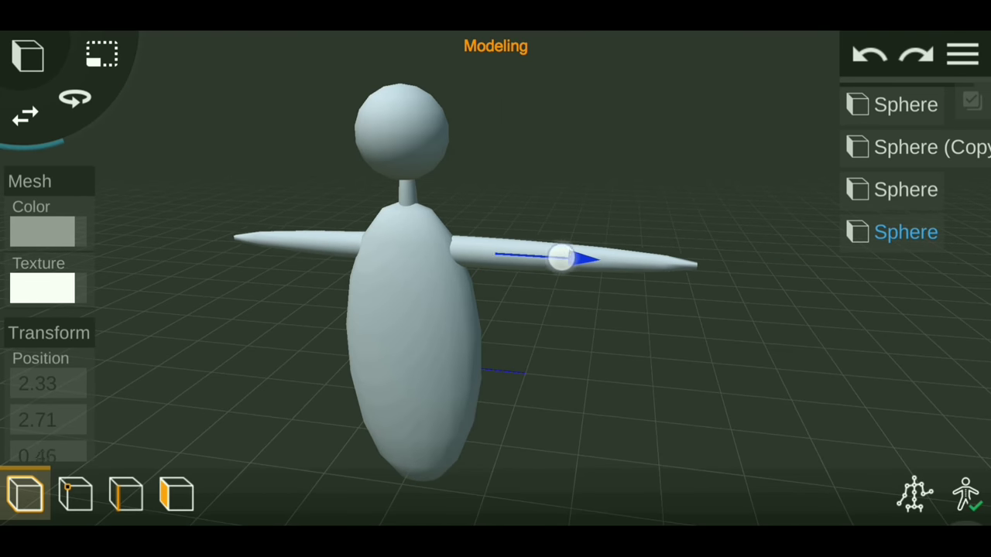
pyautogui.moveTo(573, 302)
pyautogui.mouseDown()
pyautogui.moveTo(612, 366)
pyautogui.moveTo(820, 353)
pyautogui.mouseUp()
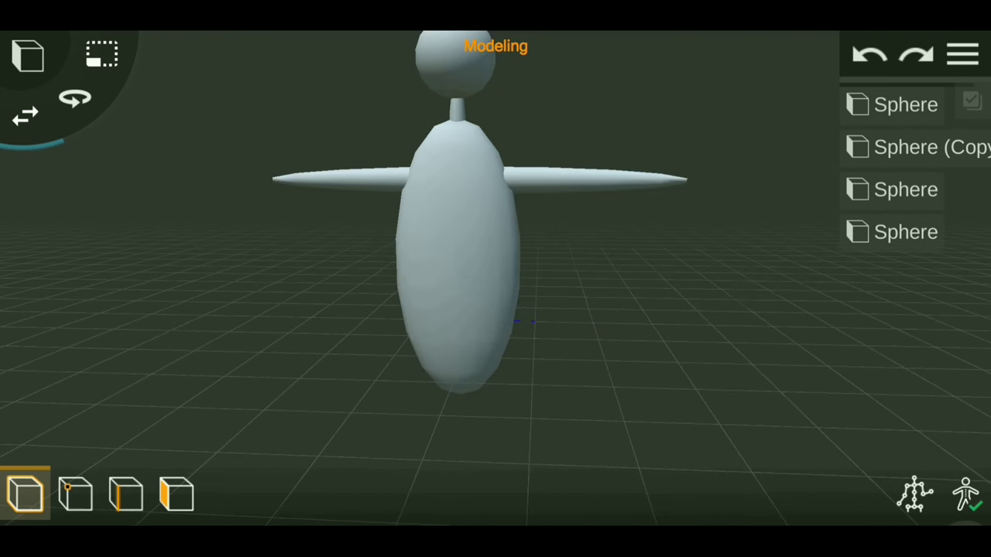
pyautogui.moveTo(726, 279)
pyautogui.mouseDown()
pyautogui.moveTo(754, 369)
pyautogui.moveTo(764, 306)
pyautogui.mouseUp()
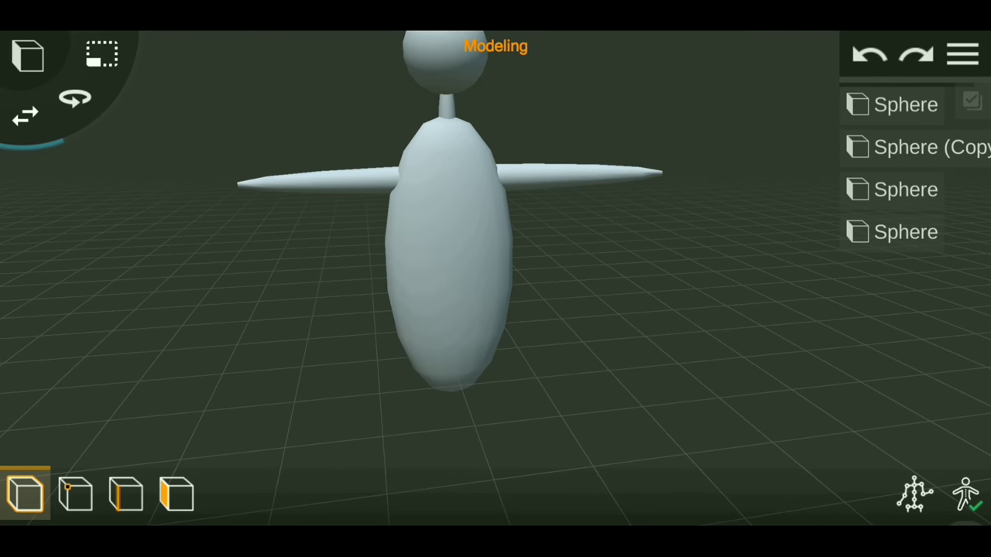
pyautogui.click(906, 232)
pyautogui.moveTo(592, 176); pyautogui.dragTo(602, 177)
pyautogui.click(697, 349)
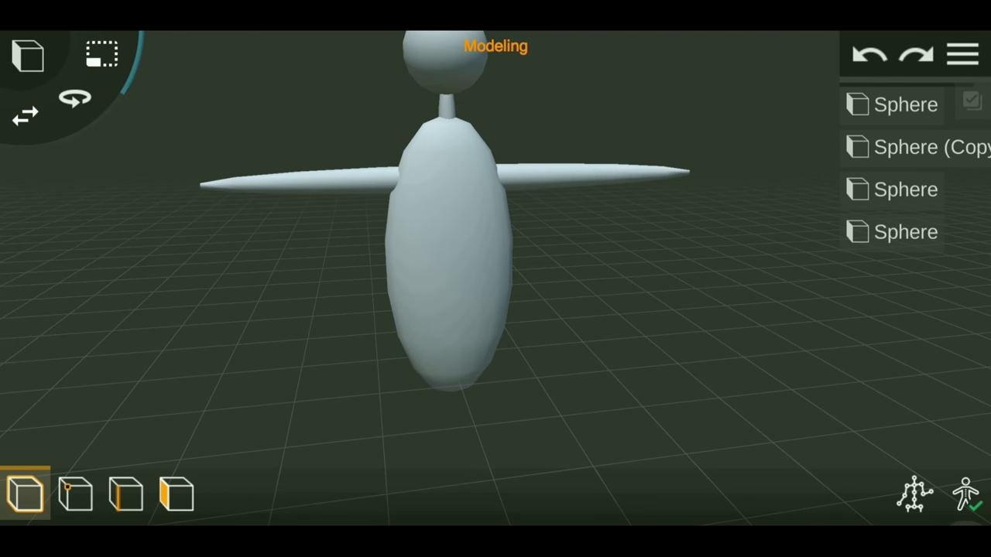
# Add a sphere and scale it tall and narrow for a leg
pyautogui.click(28, 55)
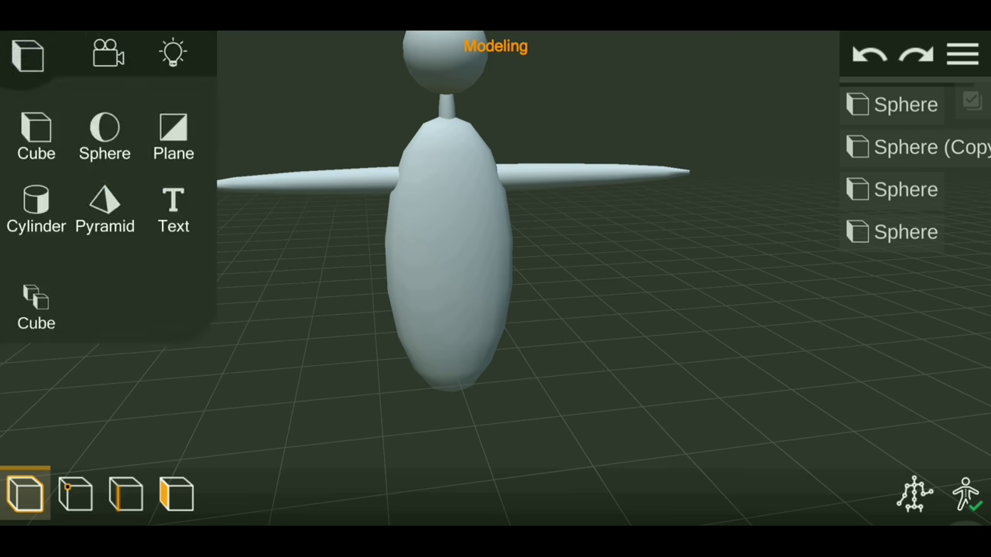
pyautogui.click(104, 135)
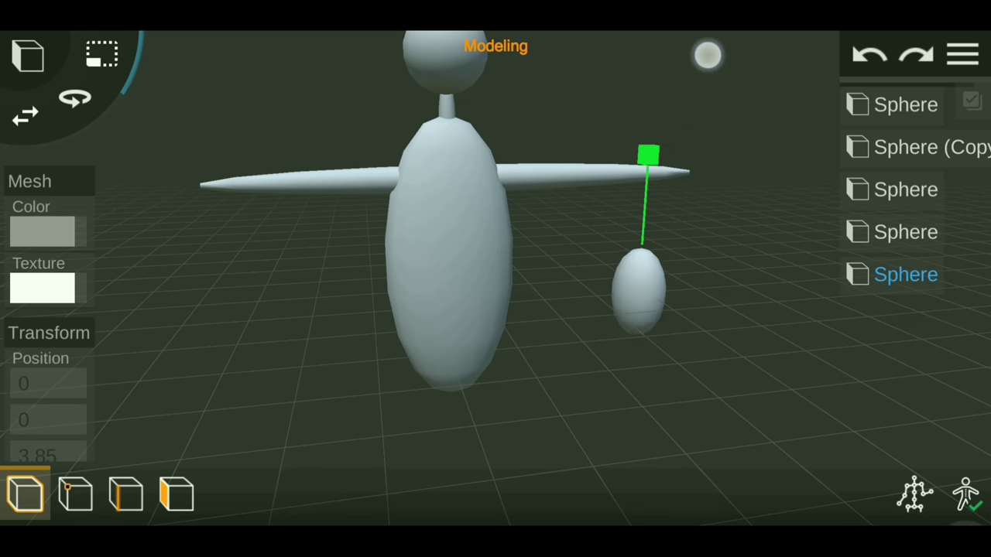
pyautogui.moveTo(649, 155); pyautogui.dragTo(685, 100)
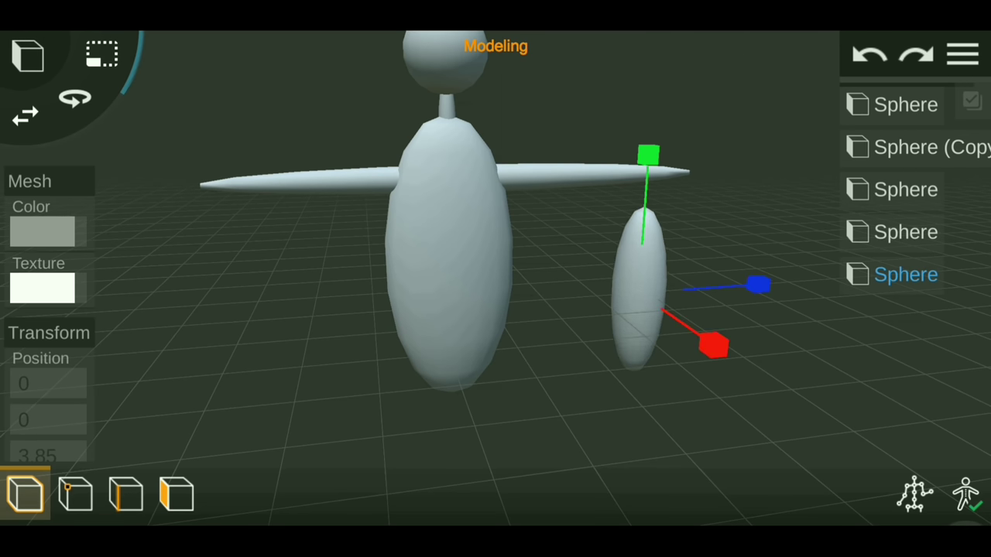
pyautogui.moveTo(744, 280); pyautogui.dragTo(716, 281)
pyautogui.moveTo(668, 409); pyautogui.dragTo(797, 382)
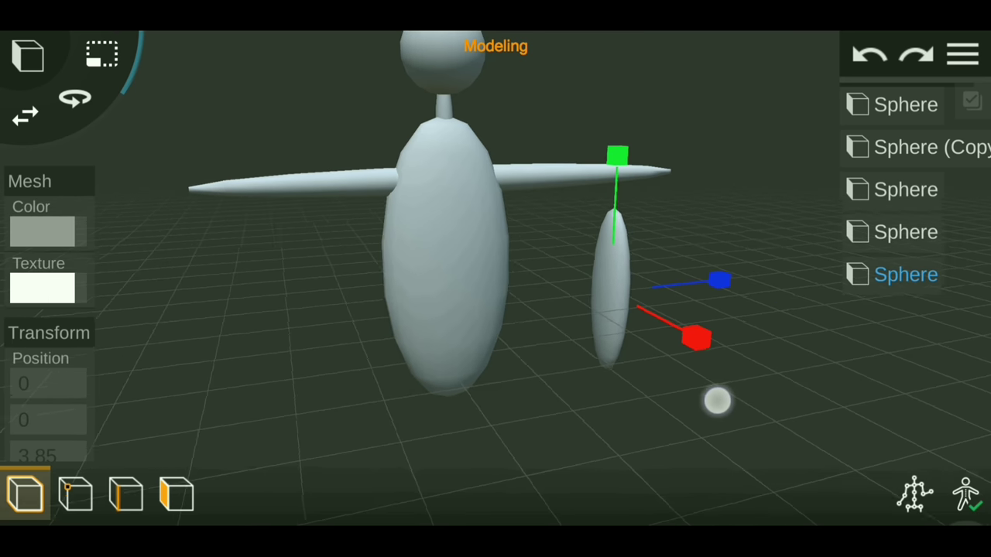
pyautogui.moveTo(622, 312)
pyautogui.mouseDown()
pyautogui.moveTo(587, 292)
pyautogui.moveTo(765, 332)
pyautogui.moveTo(560, 336)
pyautogui.moveTo(831, 353)
pyautogui.moveTo(751, 374)
pyautogui.moveTo(874, 284)
pyautogui.moveTo(865, 364)
pyautogui.mouseUp()
# Position the thin leg sphere beneath the body and duplicate it
pyautogui.moveTo(656, 260)
pyautogui.mouseDown()
pyautogui.moveTo(626, 261)
pyautogui.moveTo(736, 314)
pyautogui.moveTo(523, 270)
pyautogui.mouseUp()
pyautogui.moveTo(713, 249)
pyautogui.mouseDown()
pyautogui.moveTo(449, 118)
pyautogui.moveTo(628, 197)
pyautogui.moveTo(653, 274)
pyautogui.mouseUp()
pyautogui.moveTo(585, 224)
pyautogui.mouseDown()
pyautogui.moveTo(380, 255)
pyautogui.moveTo(398, 374)
pyautogui.moveTo(312, 195)
pyautogui.moveTo(689, 258)
pyautogui.moveTo(456, 292)
pyautogui.moveTo(181, 240)
pyautogui.moveTo(555, 267)
pyautogui.moveTo(478, 339)
pyautogui.moveTo(644, 271)
pyautogui.mouseUp()
pyautogui.moveTo(155, 294); pyautogui.dragTo(250, 146)
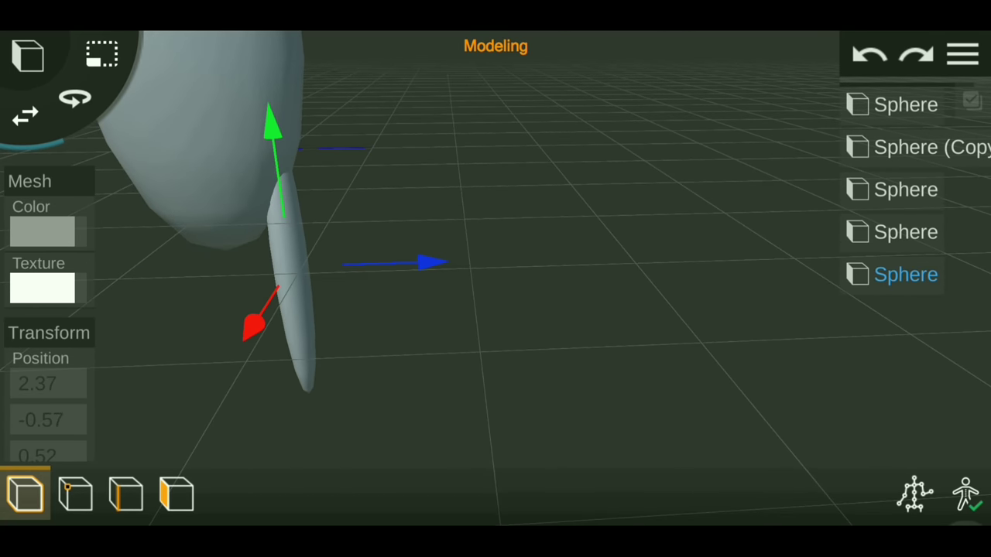
pyautogui.scroll(-5, 433, 271)
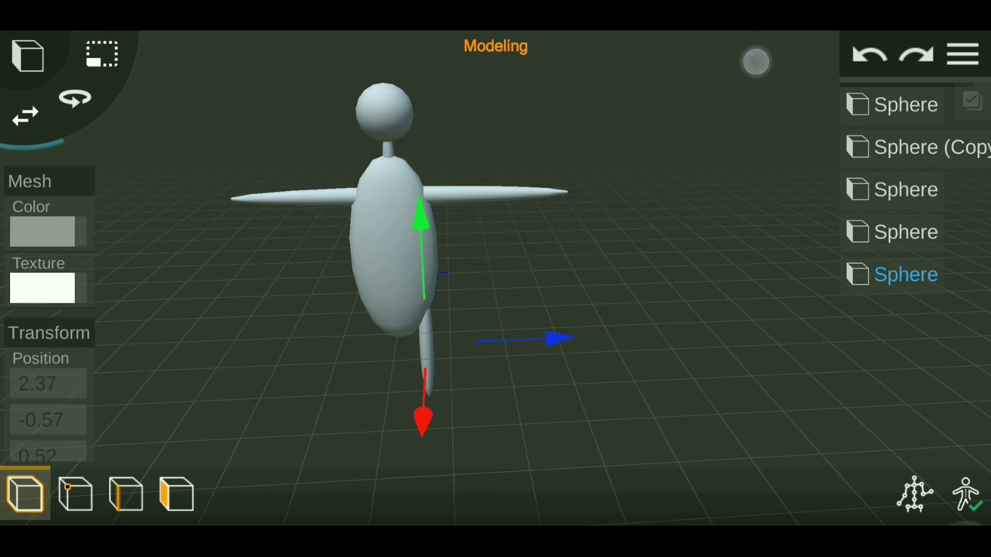
pyautogui.click(883, 273)
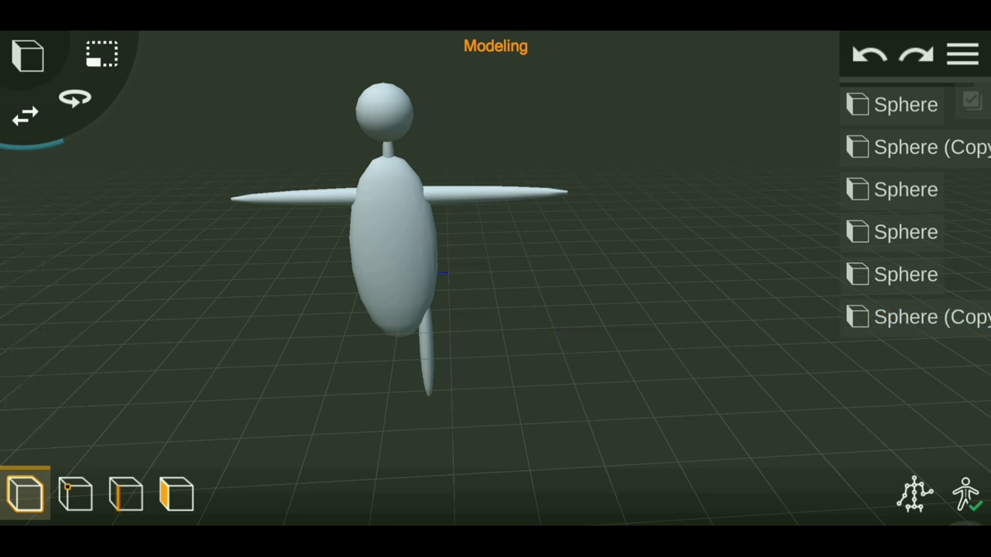
# Move the leg copy under the other side of the body, then zoom out
pyautogui.scroll(5, 437, 329)
pyautogui.moveTo(570, 360); pyautogui.dragTo(504, 362)
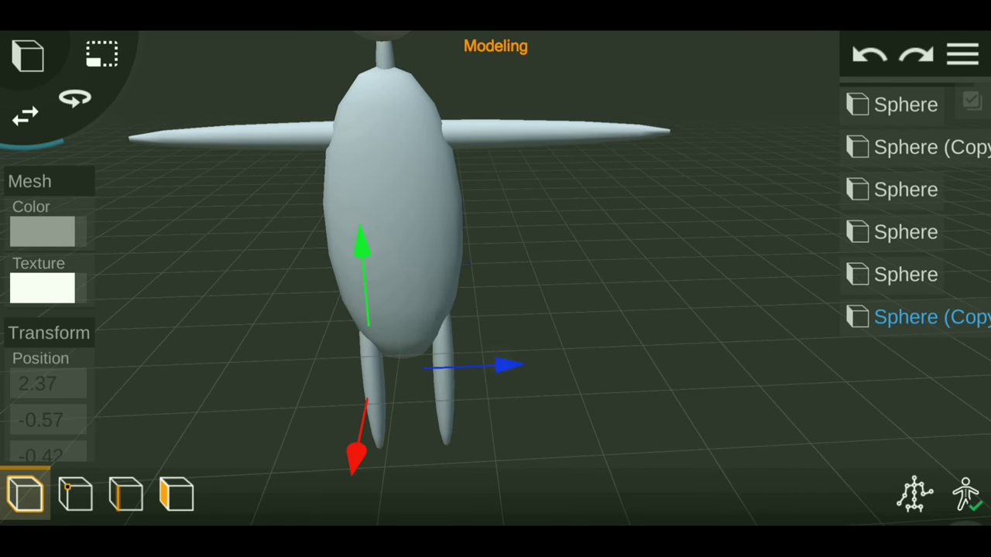
pyautogui.moveTo(643, 394)
pyautogui.mouseDown()
pyautogui.moveTo(831, 334)
pyautogui.moveTo(635, 302)
pyautogui.mouseUp()
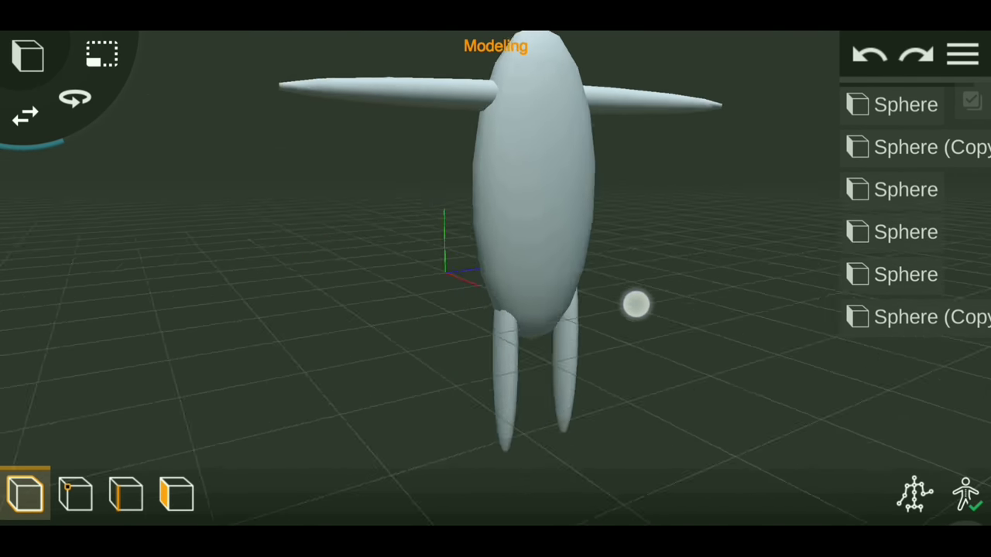
pyautogui.scroll(-3, 482, 304)
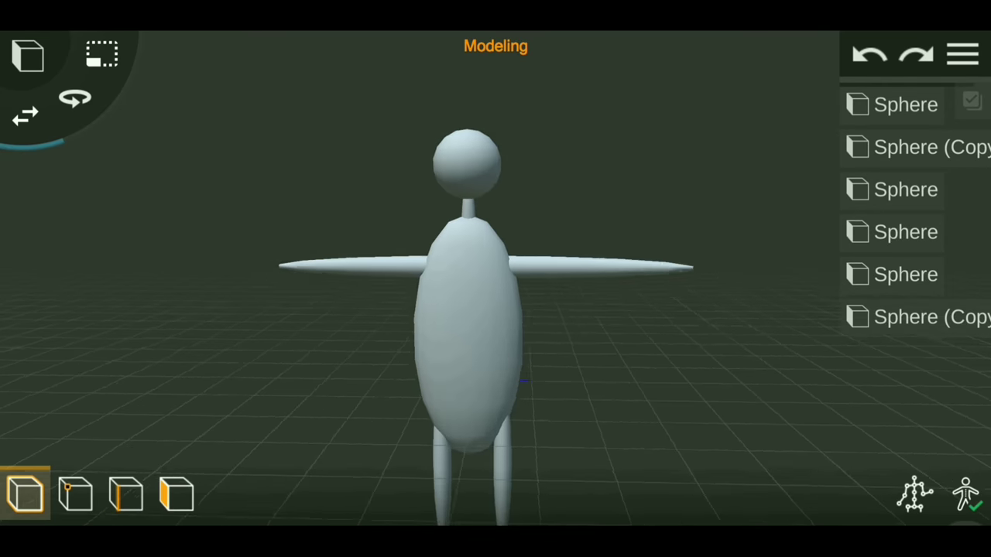
pyautogui.scroll(-2, 466, 275)
pyautogui.moveTo(695, 318)
pyautogui.mouseDown()
pyautogui.moveTo(666, 331)
pyautogui.moveTo(774, 418)
pyautogui.mouseUp()
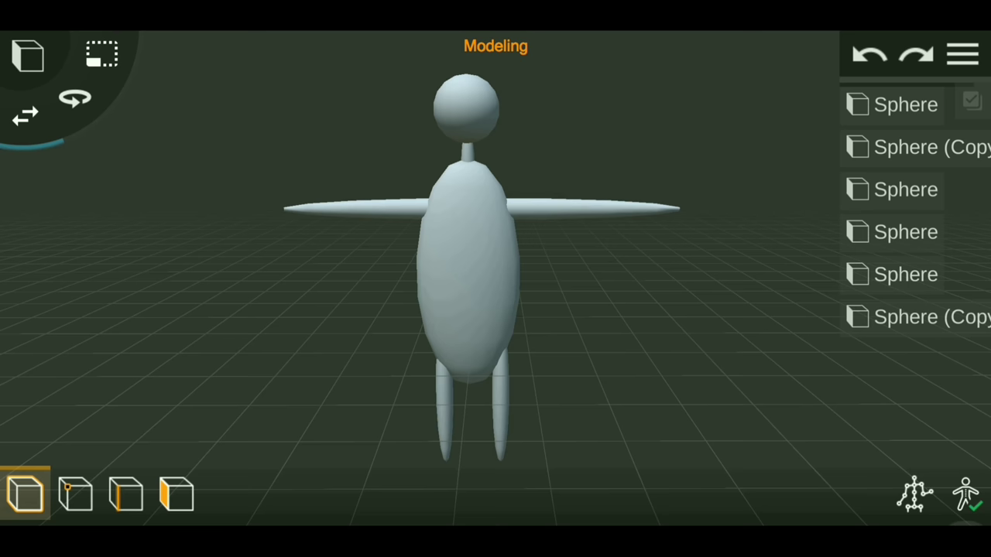
# Colour the head sphere yellow
pyautogui.click(905, 105)
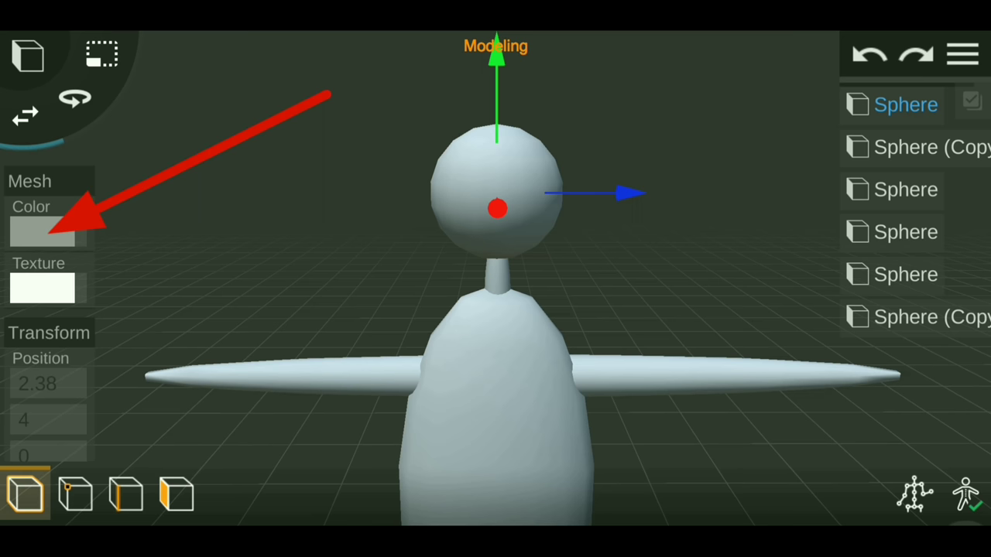
pyautogui.click(42, 230)
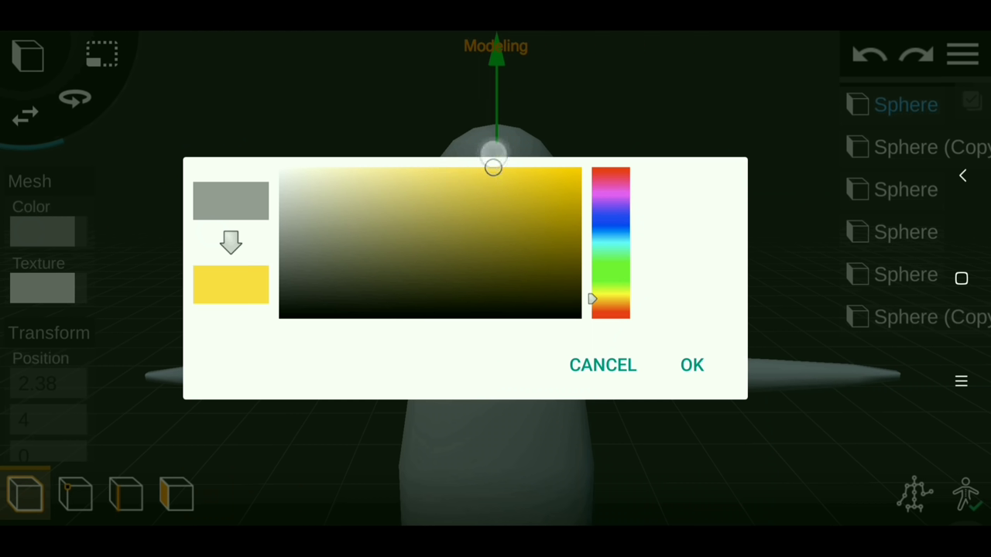
pyautogui.moveTo(502, 151); pyautogui.dragTo(495, 189)
pyautogui.click(692, 365)
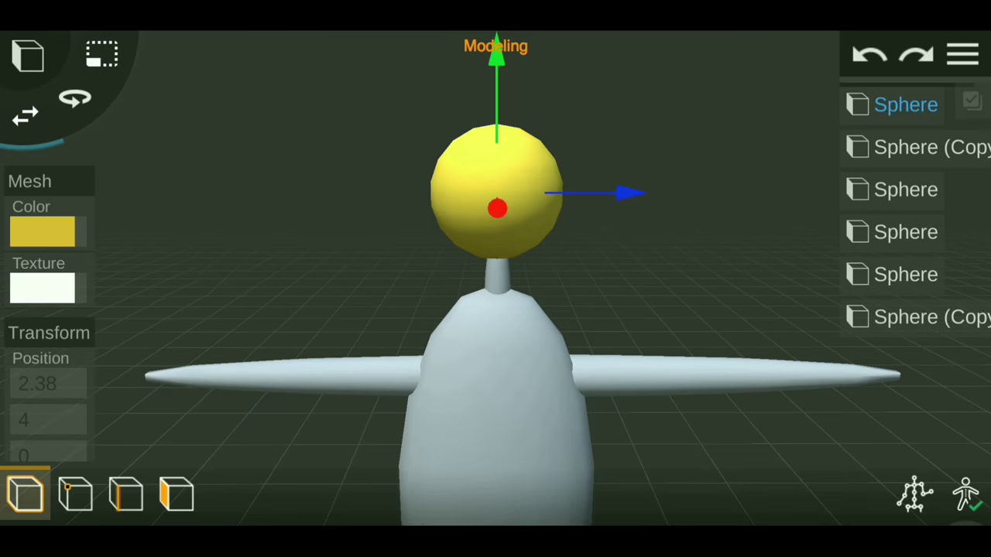
pyautogui.scroll(-2, 471, 242)
# Give the body a darker golden yellow colour
pyautogui.click(42, 231)
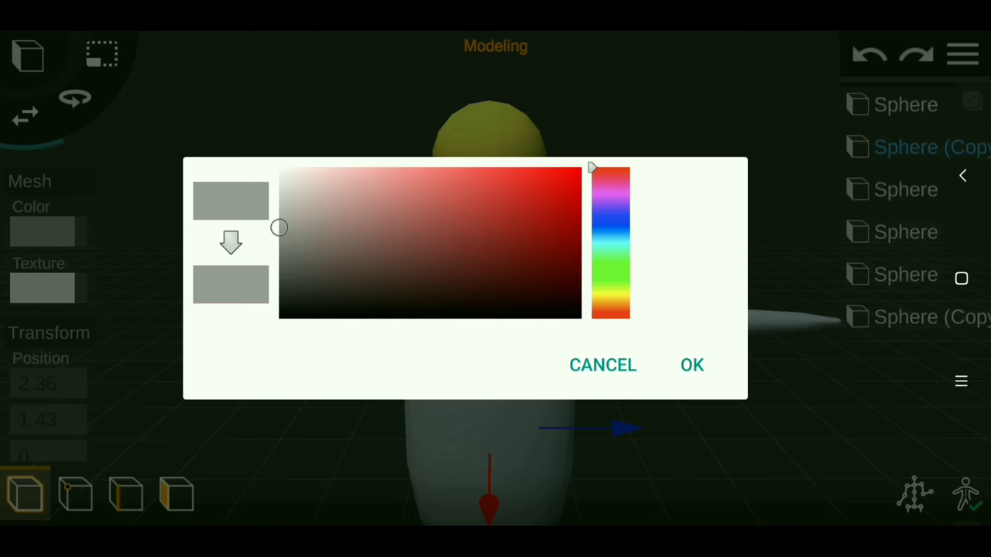
pyautogui.click(392, 171)
pyautogui.moveTo(610, 170)
pyautogui.mouseDown()
pyautogui.moveTo(630, 261)
pyautogui.moveTo(678, 298)
pyautogui.mouseUp()
pyautogui.click(493, 192)
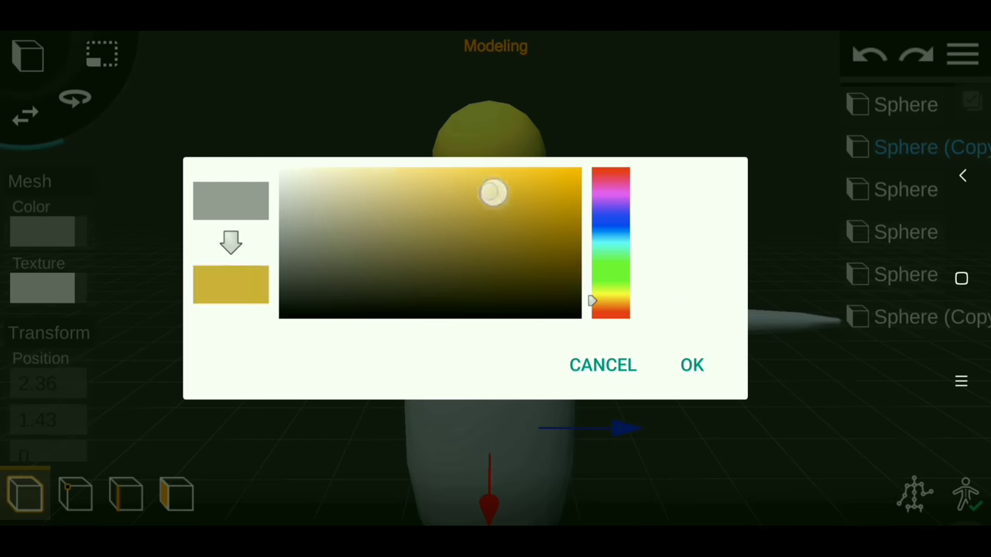
pyautogui.click(691, 364)
# Colour another part of the figure an orange-yellow shade
pyautogui.click(906, 275)
pyautogui.click(43, 230)
pyautogui.click(446, 168)
pyautogui.moveTo(610, 294); pyautogui.dragTo(615, 309)
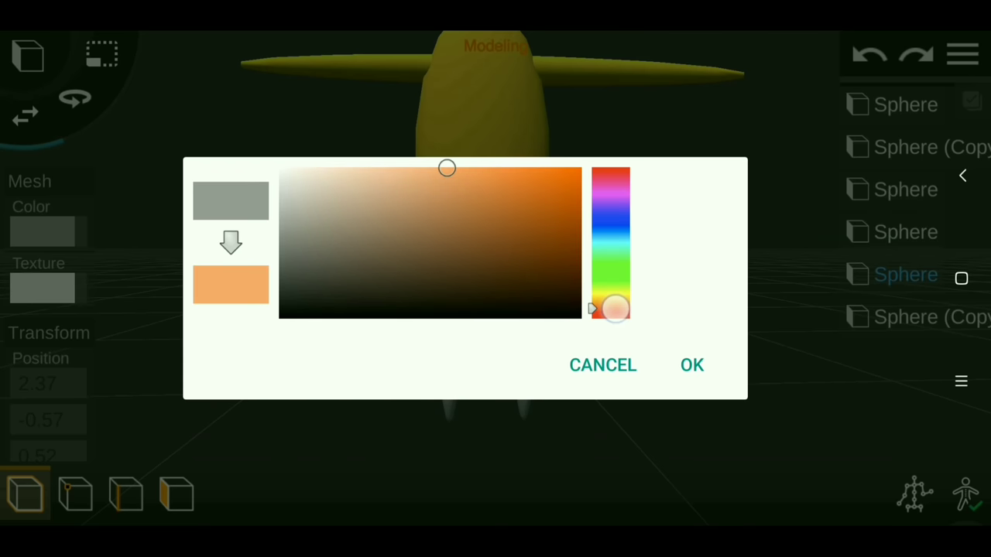
pyautogui.click(691, 364)
# Colour the other leg yellow and check the whole figure
pyautogui.click(906, 317)
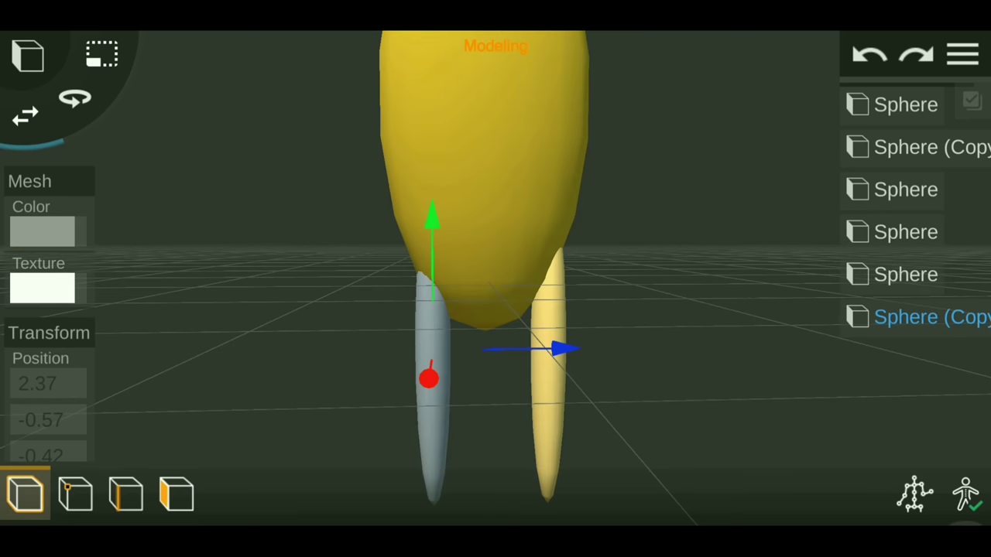
pyautogui.click(43, 230)
pyautogui.click(519, 183)
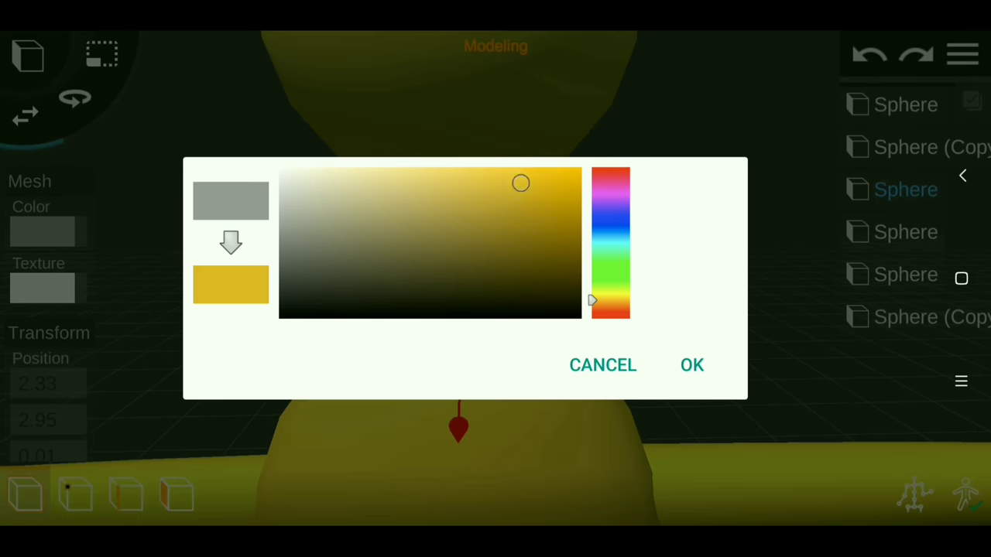
pyautogui.click(691, 364)
pyautogui.scroll(-3, 445, 271)
pyautogui.scroll(5, 445, 271)
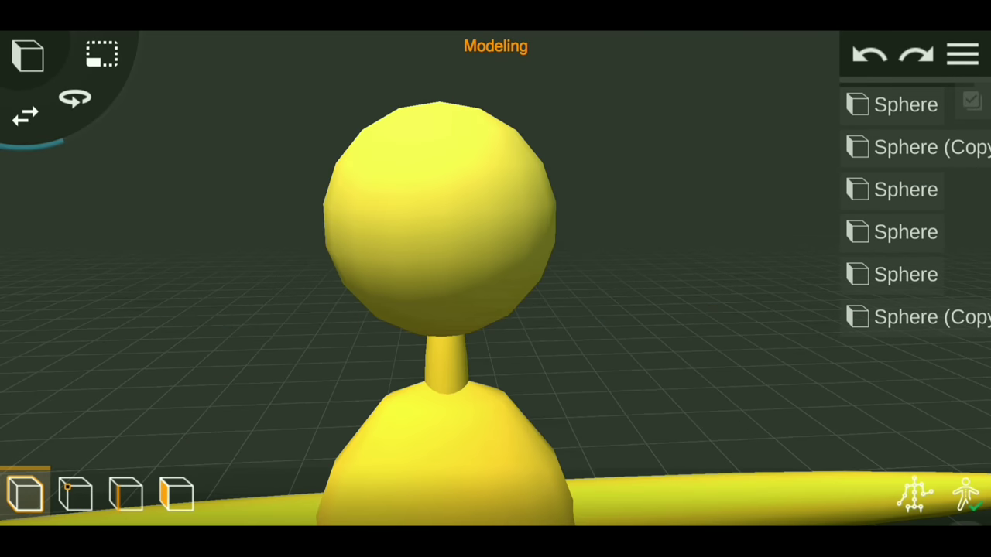
pyautogui.scroll(-2, 464, 255)
pyautogui.scroll(-3, 476, 255)
pyautogui.scroll(-2, 464, 310)
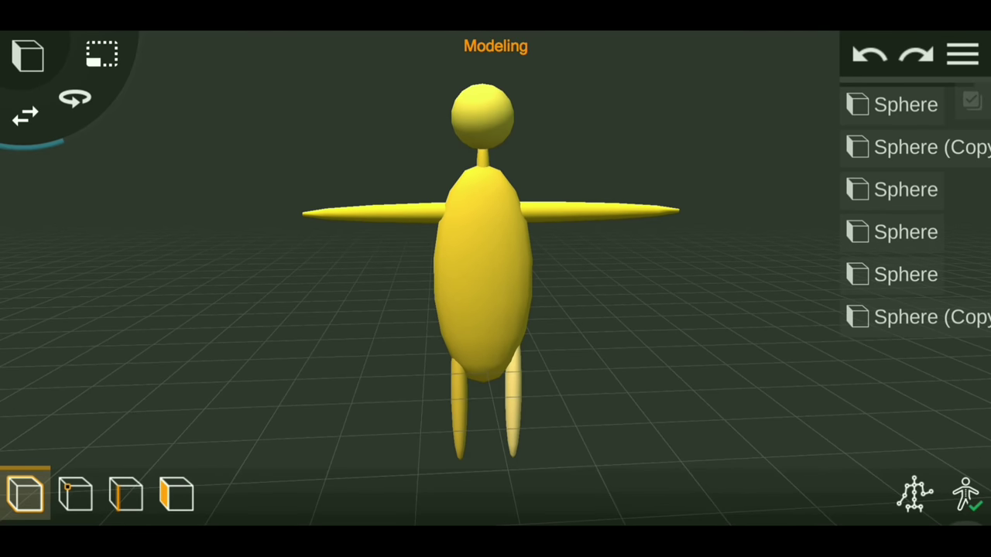
pyautogui.scroll(5, 488, 294)
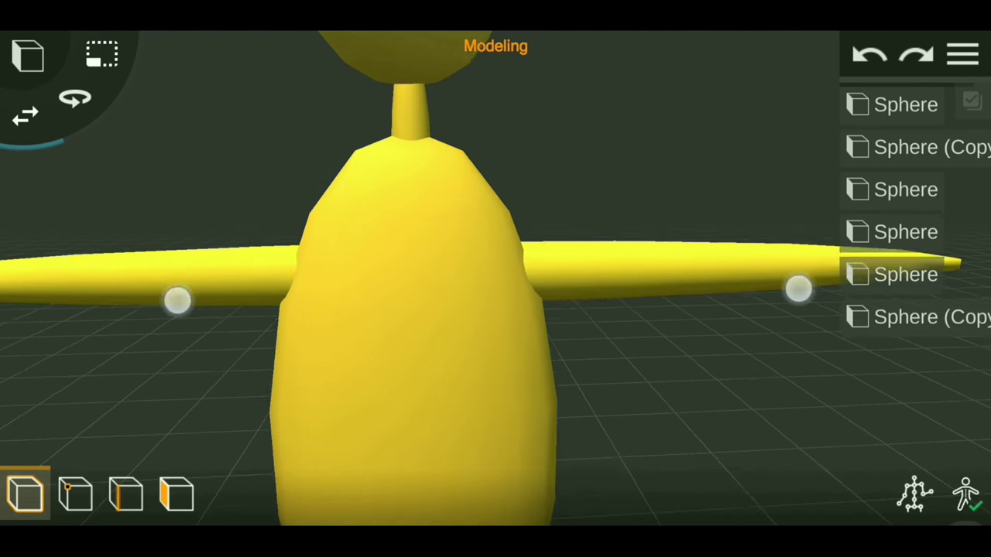
pyautogui.scroll(3, 511, 387)
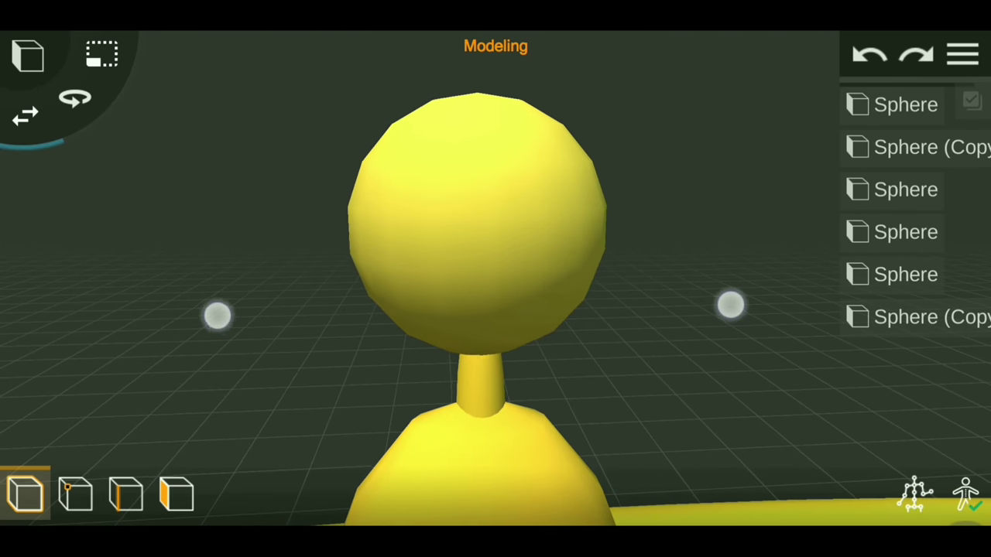
pyautogui.scroll(3, 441, 279)
# Move the new small sphere along X and colour it white
pyautogui.moveTo(689, 311)
pyautogui.mouseDown()
pyautogui.moveTo(694, 305)
pyautogui.moveTo(725, 367)
pyautogui.mouseUp()
pyautogui.moveTo(811, 183)
pyautogui.mouseDown()
pyautogui.moveTo(719, 199)
pyautogui.moveTo(774, 194)
pyautogui.mouseUp()
pyautogui.scroll(-3, 583, 303)
pyautogui.scroll(3, 470, 317)
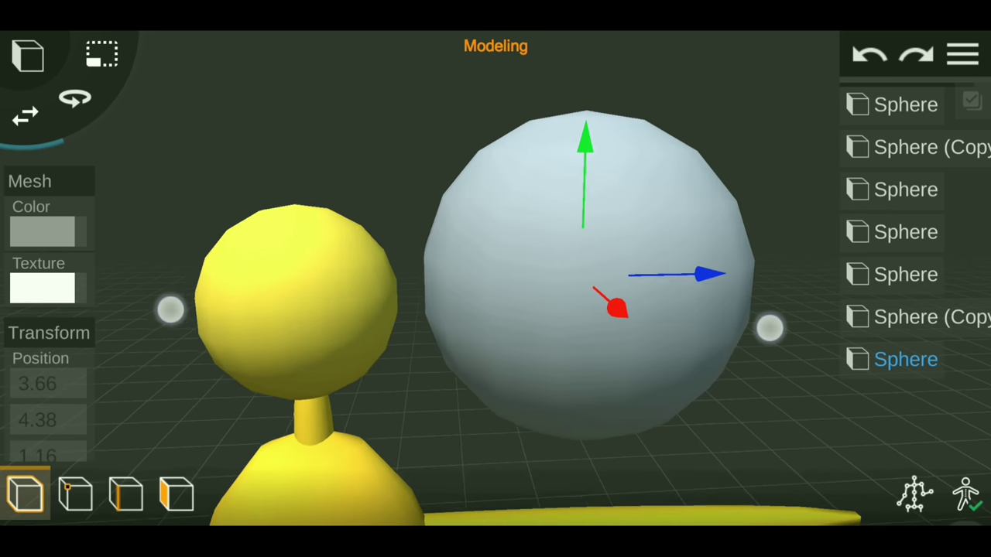
pyautogui.scroll(-5, 496, 309)
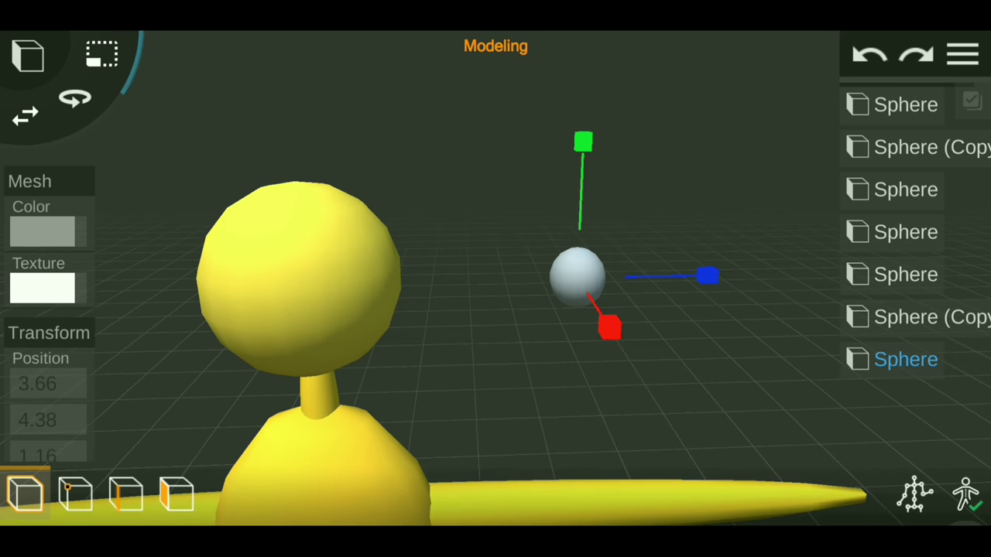
pyautogui.click(43, 231)
pyautogui.click(281, 169)
pyautogui.click(691, 365)
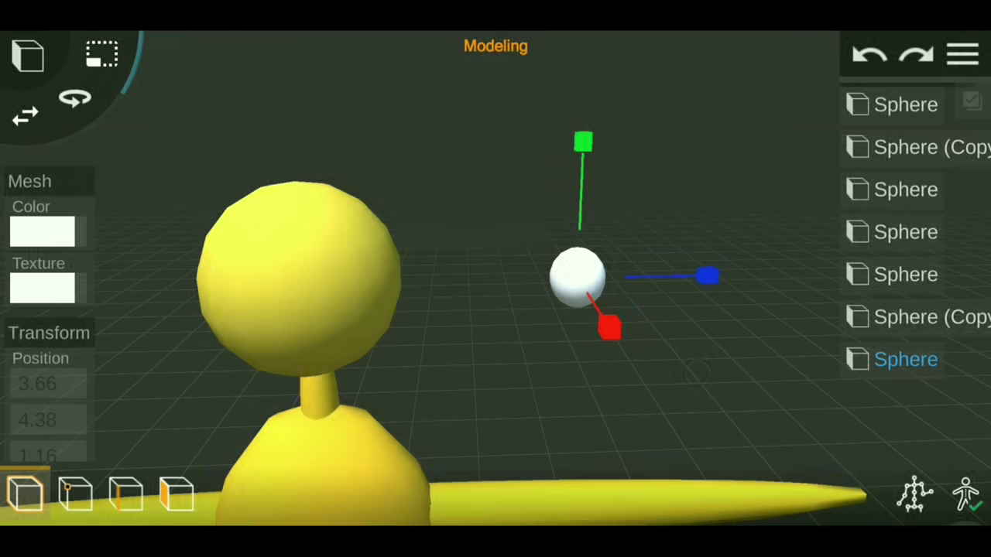
# Position the white sphere on the left side of the face as an eye
pyautogui.moveTo(707, 276); pyautogui.dragTo(421, 281)
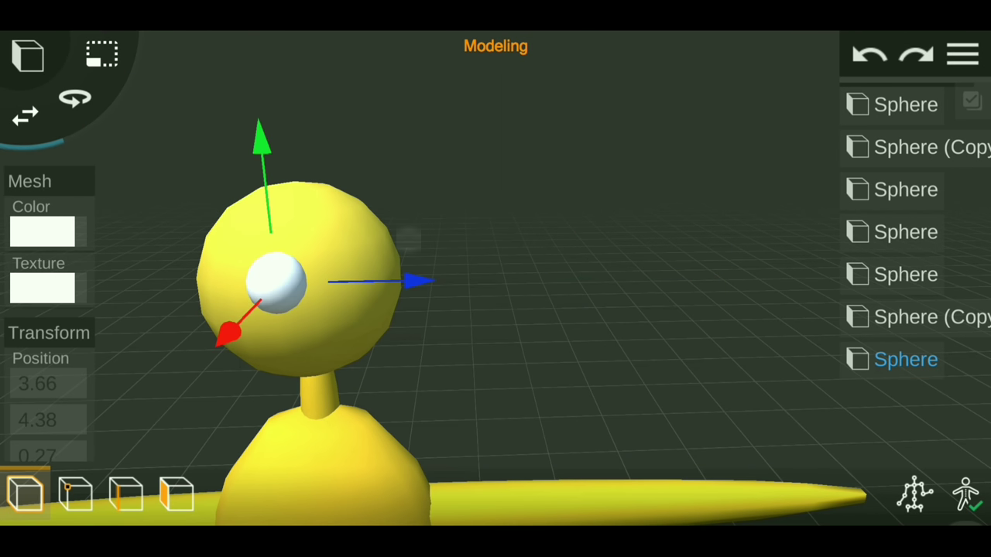
pyautogui.moveTo(465, 348); pyautogui.dragTo(620, 333)
pyautogui.moveTo(152, 244)
pyautogui.mouseDown()
pyautogui.moveTo(261, 229)
pyautogui.moveTo(436, 126)
pyautogui.moveTo(798, 273)
pyautogui.mouseUp()
pyautogui.moveTo(558, 286); pyautogui.dragTo(597, 274)
pyautogui.moveTo(464, 140)
pyautogui.mouseDown()
pyautogui.moveTo(513, 226)
pyautogui.moveTo(615, 225)
pyautogui.mouseUp()
pyautogui.moveTo(443, 302)
pyautogui.mouseDown()
pyautogui.moveTo(441, 292)
pyautogui.moveTo(553, 299)
pyautogui.moveTo(615, 240)
pyautogui.mouseUp()
pyautogui.scroll(3, 462, 295)
pyautogui.moveTo(383, 166); pyautogui.dragTo(380, 102)
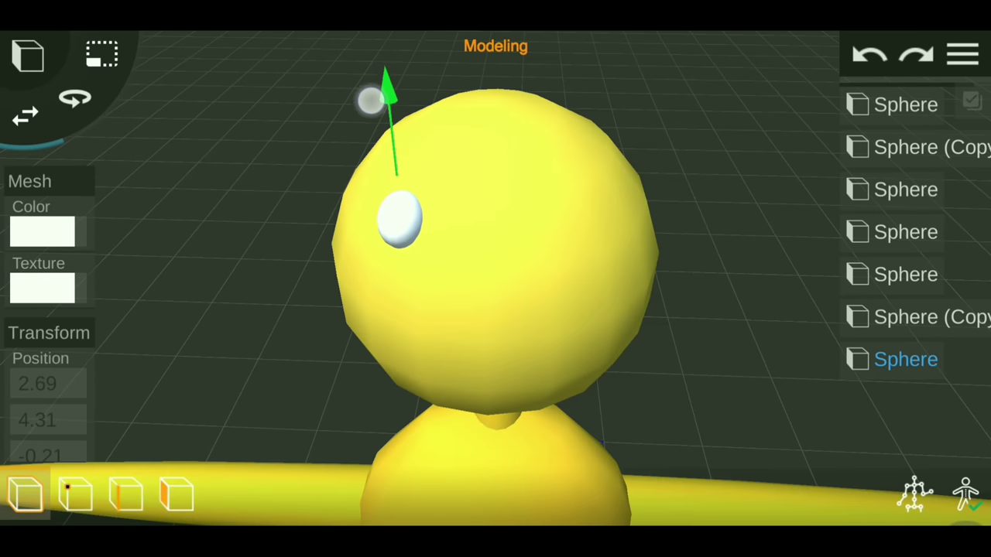
pyautogui.moveTo(536, 223); pyautogui.dragTo(699, 229)
pyautogui.click(919, 362)
# Copy the eye to the face's right side, then copy again to make black
pyautogui.click(434, 438)
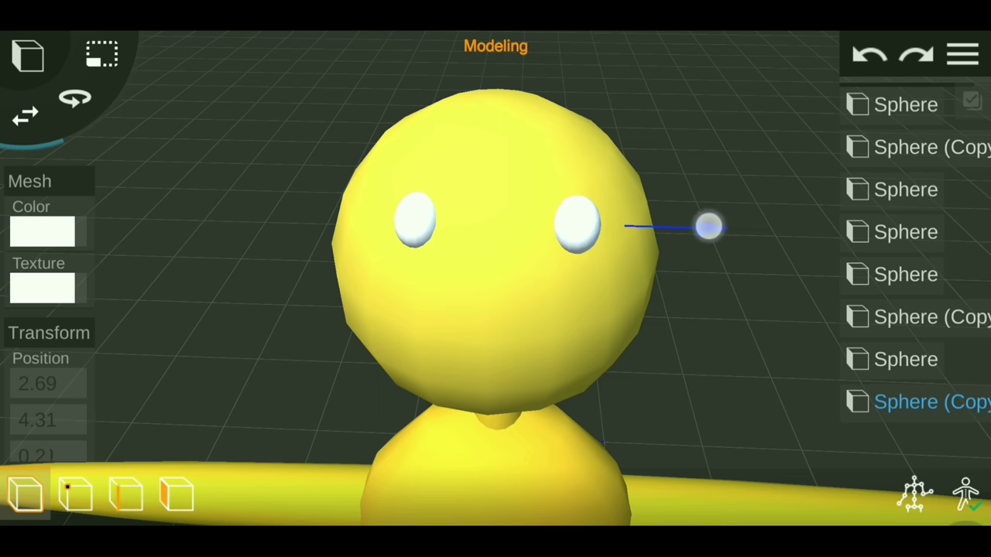
pyautogui.moveTo(752, 315)
pyautogui.mouseDown()
pyautogui.moveTo(774, 307)
pyautogui.moveTo(781, 274)
pyautogui.mouseUp()
pyautogui.click(929, 402)
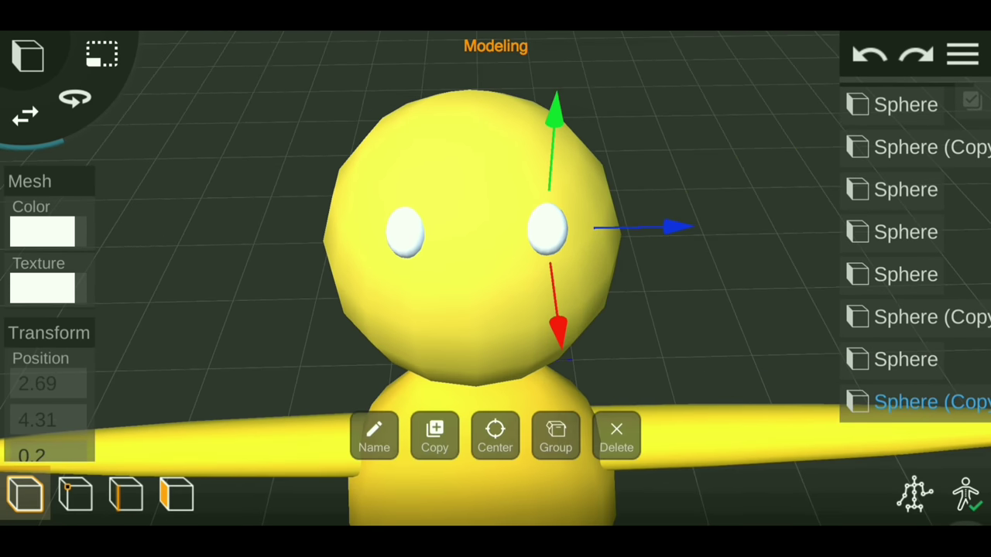
pyautogui.click(434, 436)
pyautogui.moveTo(804, 232)
pyautogui.mouseDown()
pyautogui.moveTo(772, 332)
pyautogui.moveTo(810, 400)
pyautogui.mouseUp()
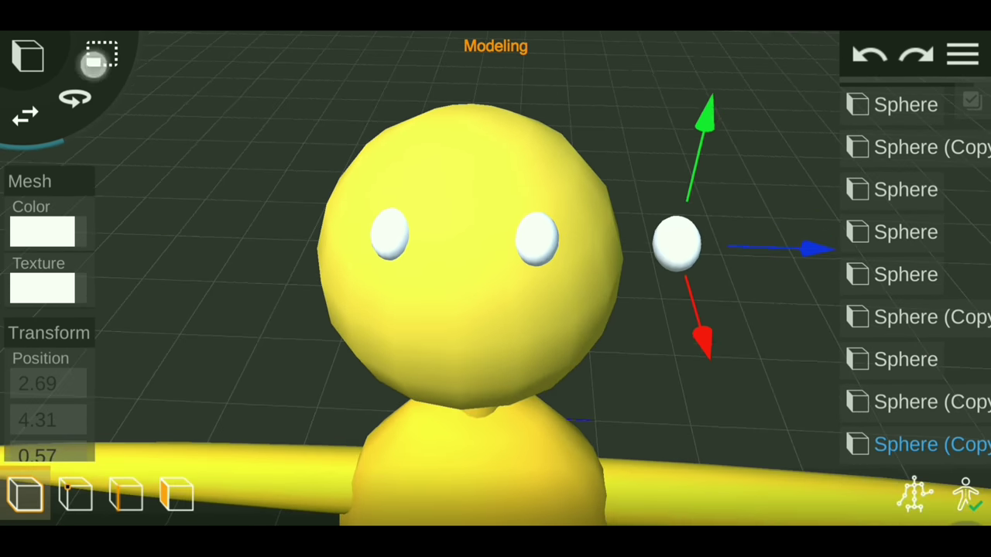
pyautogui.click(42, 230)
# Make the new sphere black and move it into an eye as a pupil
pyautogui.click(277, 317)
pyautogui.click(692, 365)
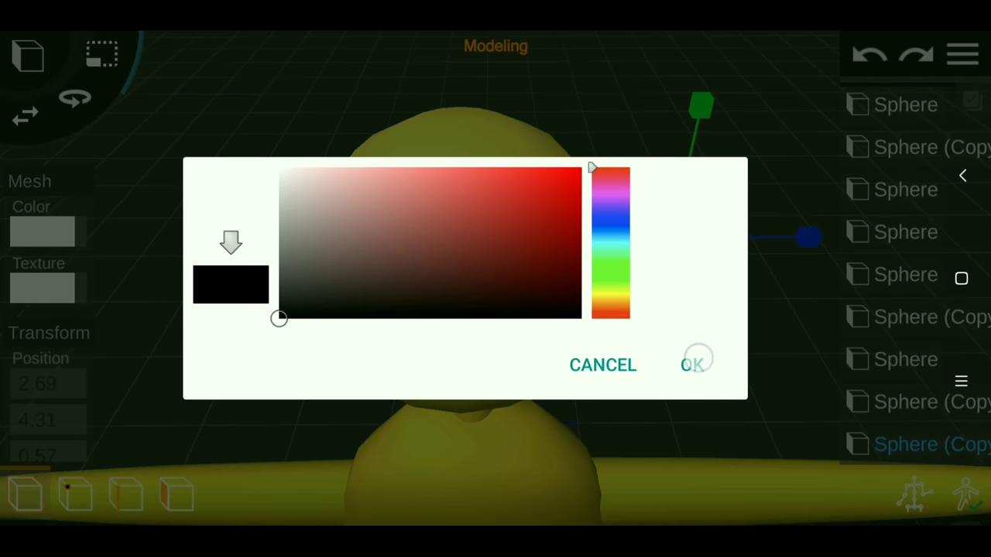
pyautogui.moveTo(756, 235)
pyautogui.mouseDown()
pyautogui.moveTo(580, 164)
pyautogui.moveTo(752, 320)
pyautogui.moveTo(798, 303)
pyautogui.moveTo(734, 263)
pyautogui.moveTo(809, 270)
pyautogui.moveTo(658, 316)
pyautogui.moveTo(490, 455)
pyautogui.mouseUp()
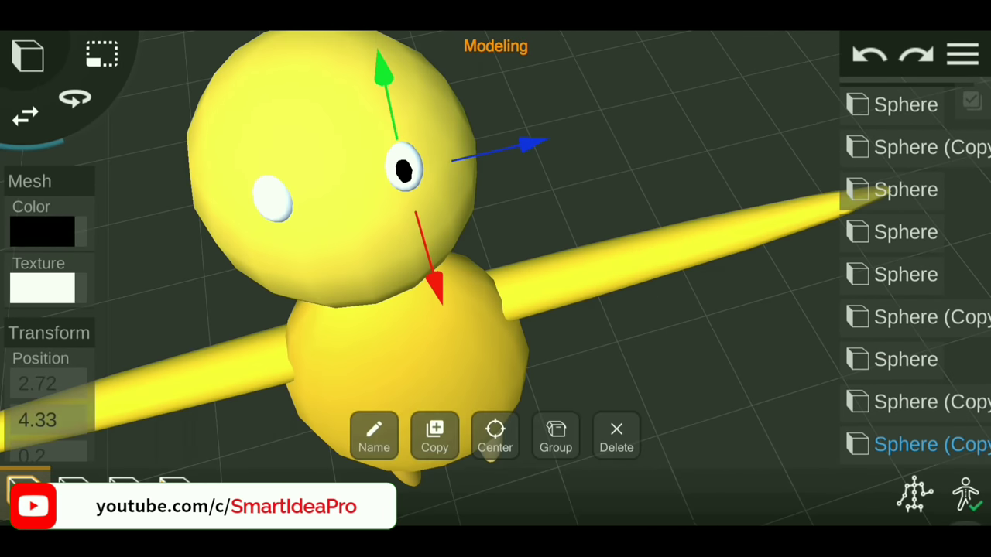
pyautogui.moveTo(534, 143); pyautogui.dragTo(422, 197)
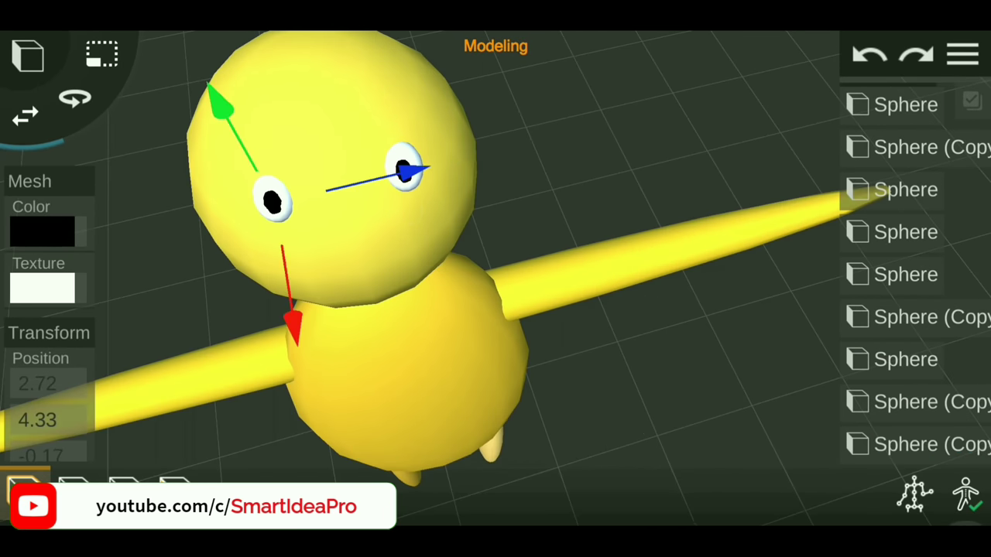
# Orbit to a front view of the face and select the flattened white eyebrow sphere
pyautogui.moveTo(648, 176)
pyautogui.mouseDown()
pyautogui.moveTo(634, 122)
pyautogui.moveTo(659, 166)
pyautogui.mouseUp()
pyautogui.click(659, 166)
pyautogui.moveTo(695, 334)
pyautogui.mouseDown()
pyautogui.moveTo(653, 285)
pyautogui.moveTo(615, 327)
pyautogui.moveTo(628, 358)
pyautogui.mouseUp()
pyautogui.click(931, 370)
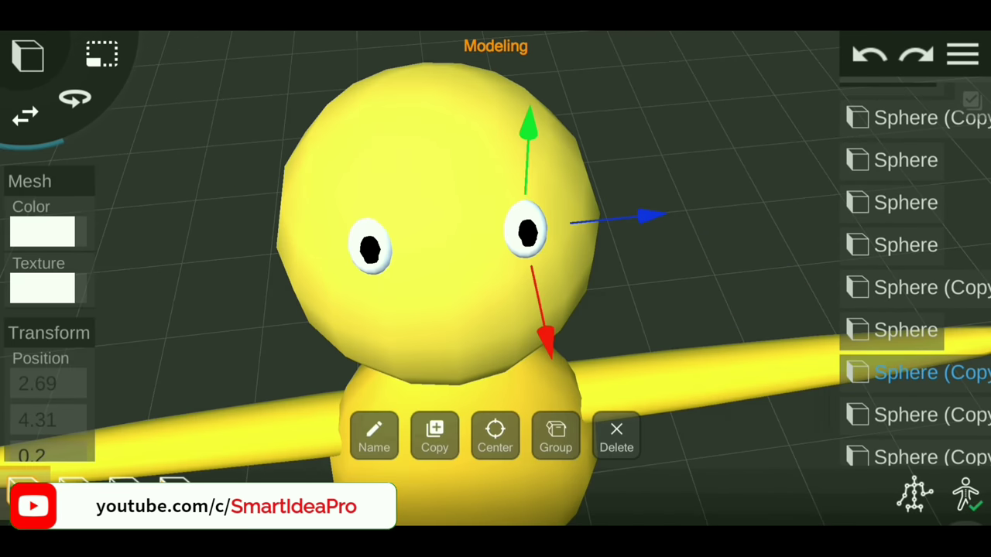
pyautogui.moveTo(922, 372); pyautogui.dragTo(921, 360)
pyautogui.click(906, 318)
# Orbit so the head faces front and give the white eyebrow a first tilt
pyautogui.moveTo(774, 372)
pyautogui.mouseDown()
pyautogui.moveTo(828, 369)
pyautogui.moveTo(785, 250)
pyautogui.moveTo(679, 333)
pyautogui.moveTo(792, 369)
pyautogui.moveTo(569, 290)
pyautogui.moveTo(525, 147)
pyautogui.moveTo(547, 314)
pyautogui.mouseUp()
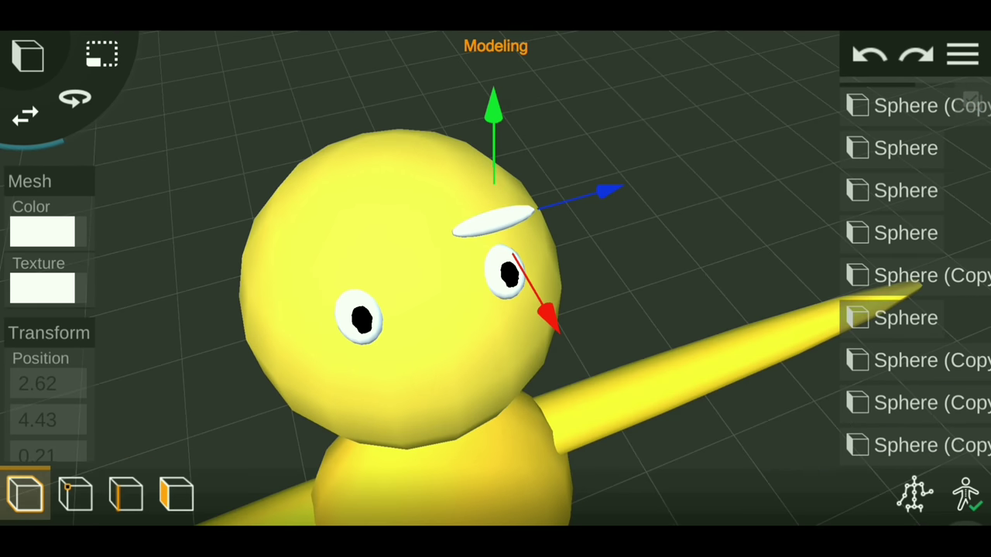
pyautogui.moveTo(734, 258); pyautogui.dragTo(690, 250)
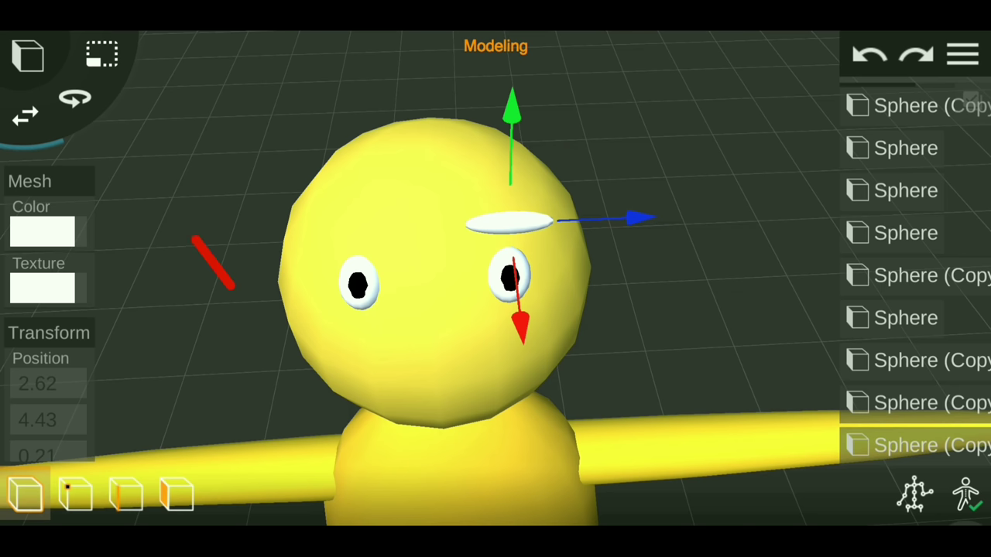
pyautogui.click(74, 98)
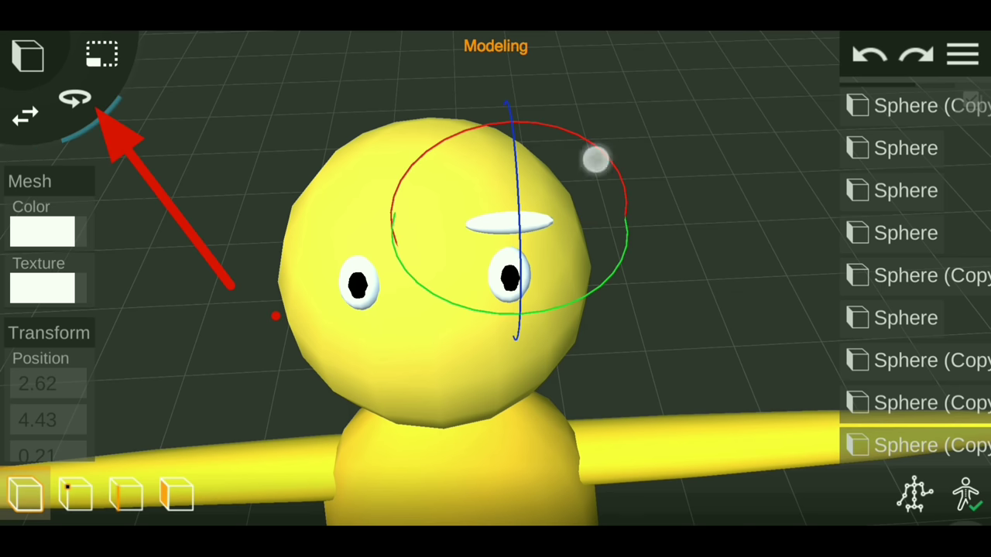
pyautogui.moveTo(595, 160); pyautogui.dragTo(533, 133)
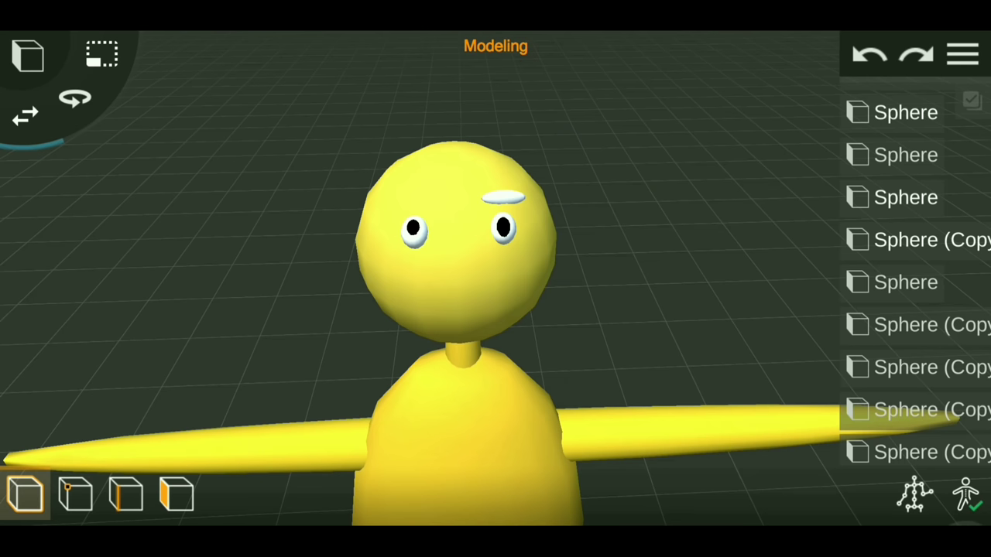
# Move the eyebrow into position just above the left eye, checking its depth against the head
pyautogui.click(503, 197)
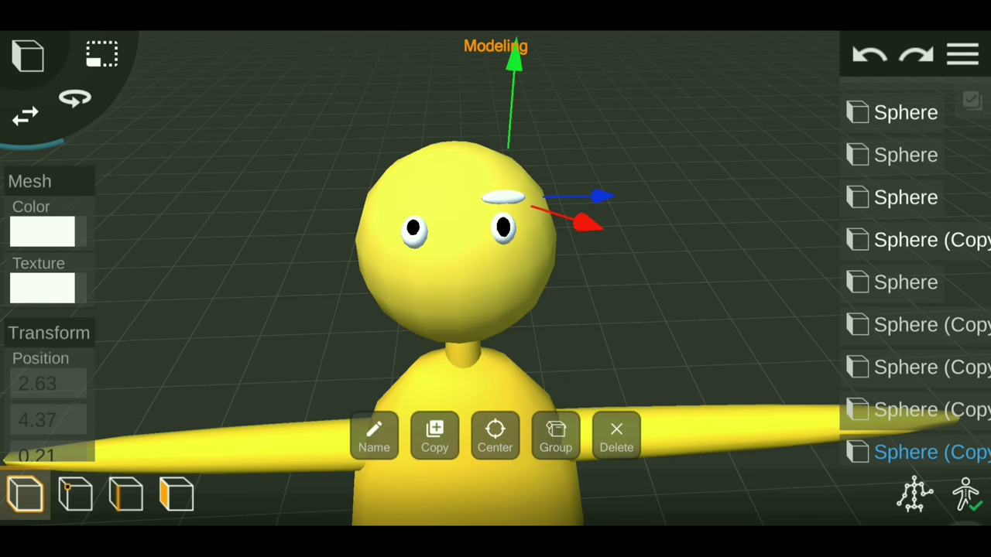
pyautogui.moveTo(586, 222); pyautogui.dragTo(565, 205)
pyautogui.moveTo(611, 284); pyautogui.dragTo(643, 381)
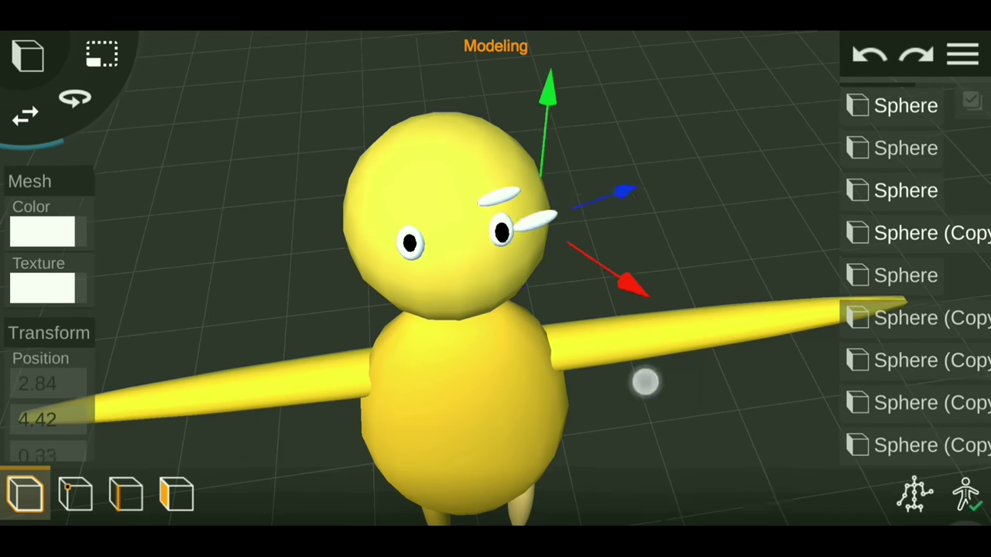
pyautogui.moveTo(395, 132)
pyautogui.mouseDown()
pyautogui.moveTo(399, 102)
pyautogui.moveTo(399, 116)
pyautogui.mouseUp()
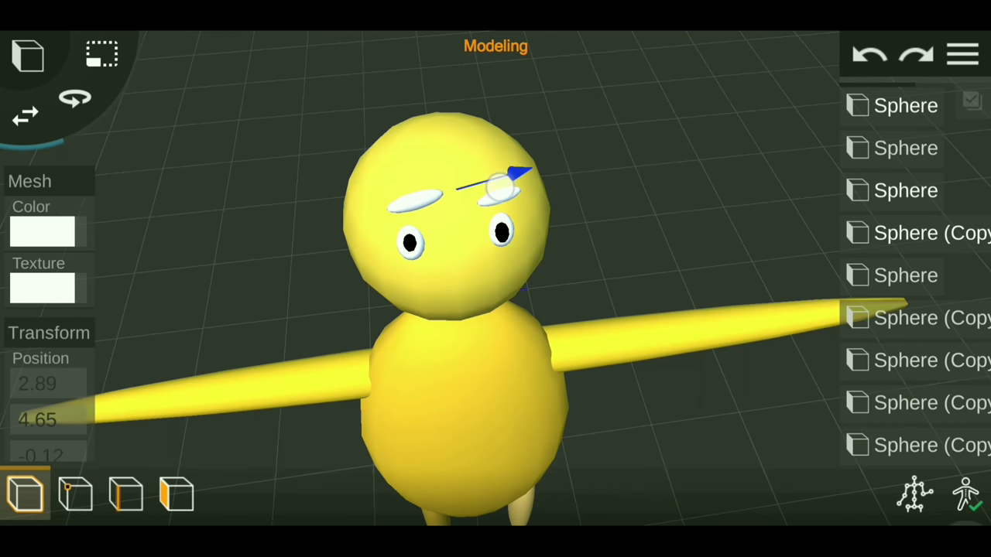
pyautogui.moveTo(658, 232); pyautogui.dragTo(664, 303)
pyautogui.moveTo(471, 325); pyautogui.dragTo(457, 313)
pyautogui.moveTo(658, 310); pyautogui.dragTo(635, 364)
pyautogui.moveTo(372, 290); pyautogui.dragTo(354, 306)
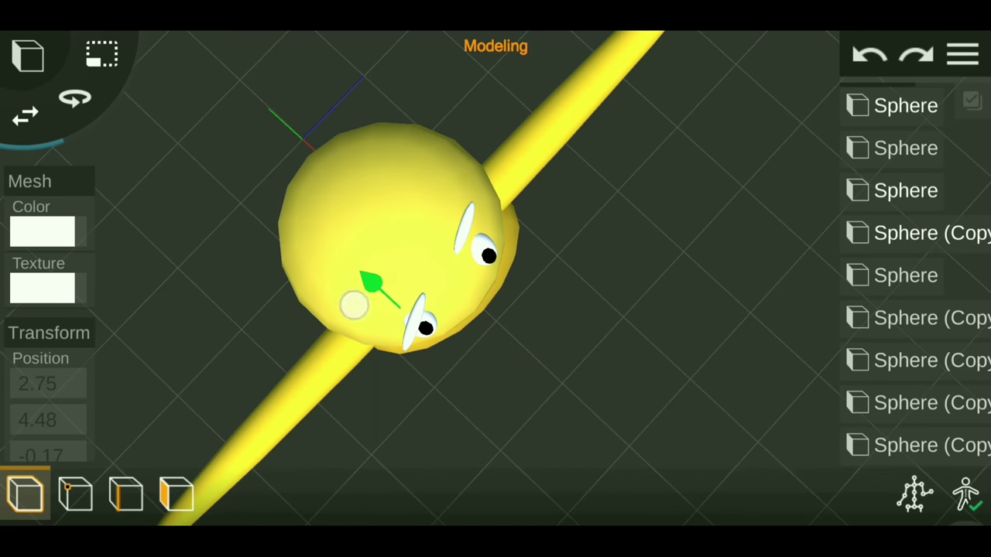
pyautogui.moveTo(542, 356); pyautogui.dragTo(597, 263)
pyautogui.moveTo(385, 73); pyautogui.dragTo(385, 79)
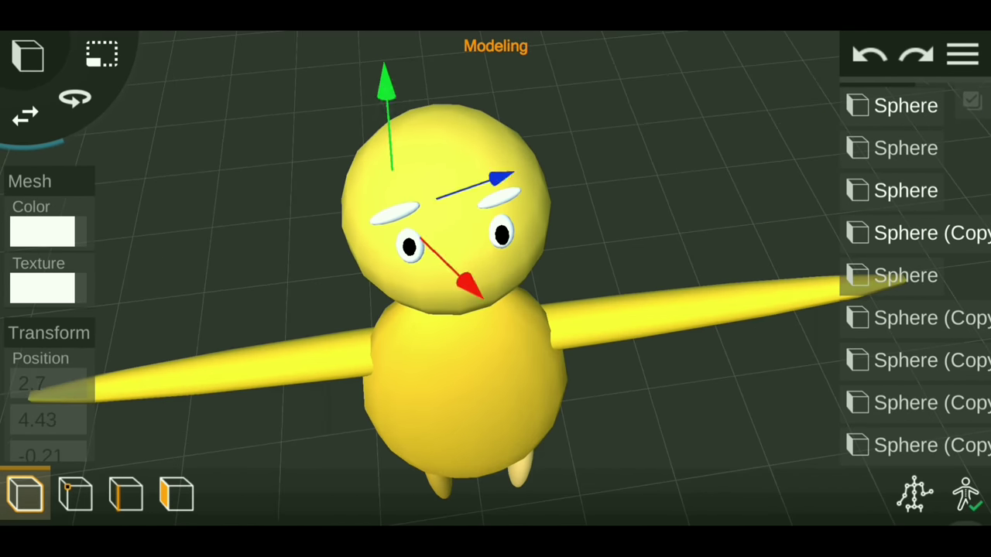
pyautogui.moveTo(697, 309)
pyautogui.mouseDown()
pyautogui.moveTo(769, 240)
pyautogui.moveTo(652, 269)
pyautogui.mouseUp()
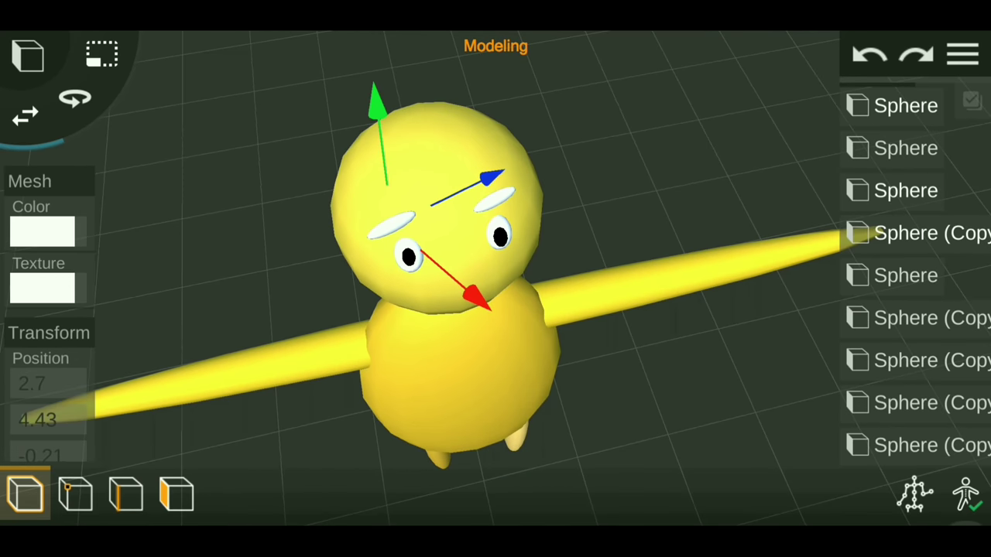
pyautogui.moveTo(364, 117); pyautogui.dragTo(364, 116)
# Rotate the left eyebrow into an angled, frowning slant
pyautogui.click(74, 98)
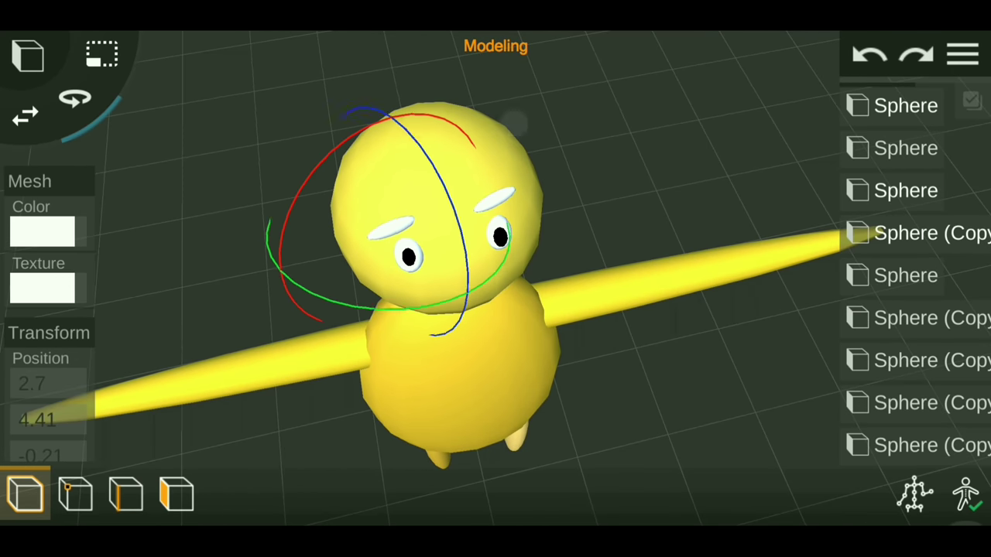
pyautogui.click(22, 120)
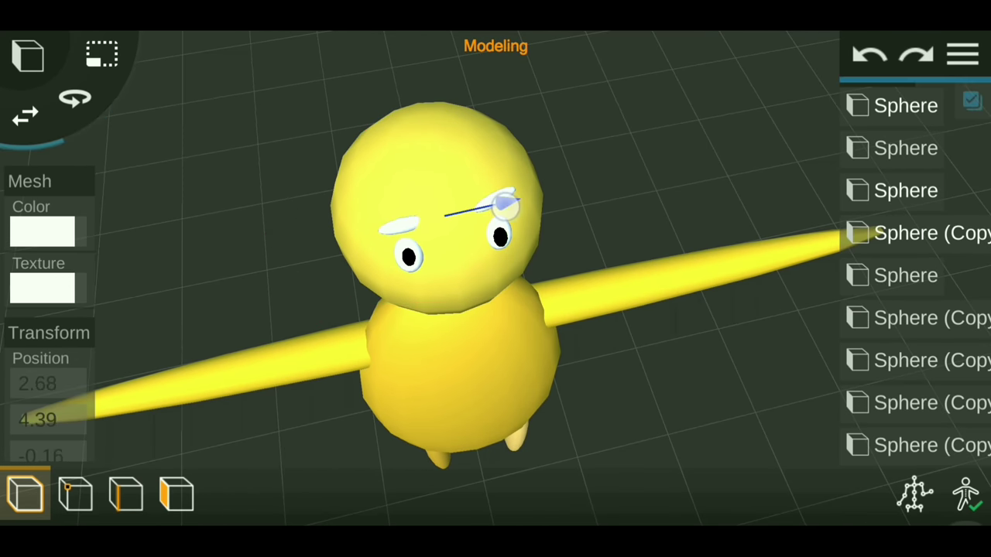
pyautogui.click(75, 98)
pyautogui.moveTo(434, 288); pyautogui.dragTo(460, 266)
pyautogui.click(672, 389)
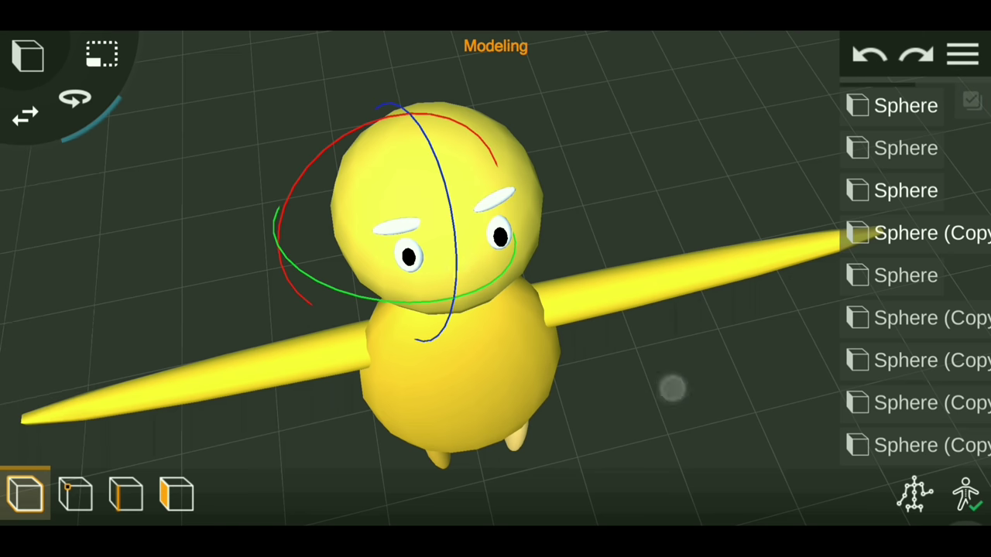
pyautogui.moveTo(672, 388); pyautogui.dragTo(641, 277)
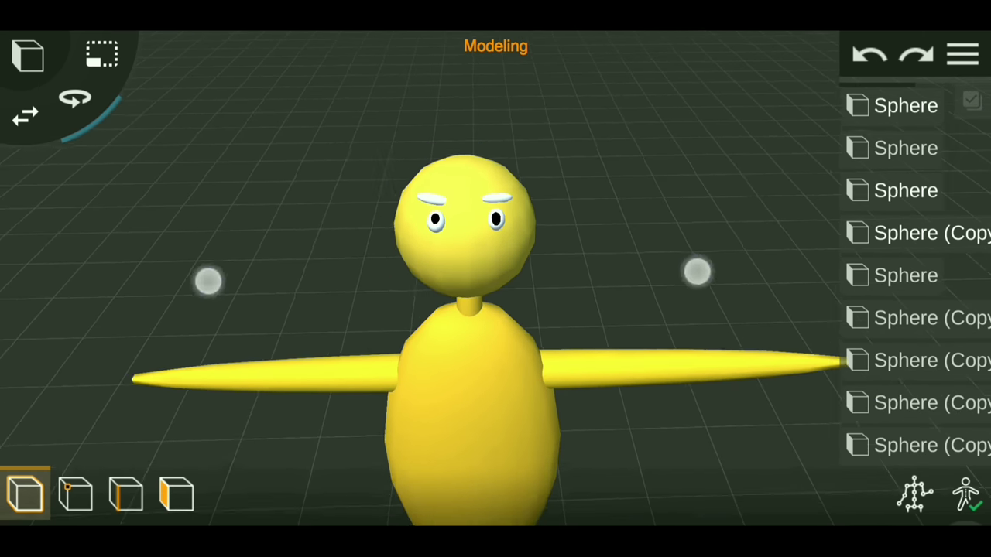
pyautogui.click(497, 199)
pyautogui.click(25, 115)
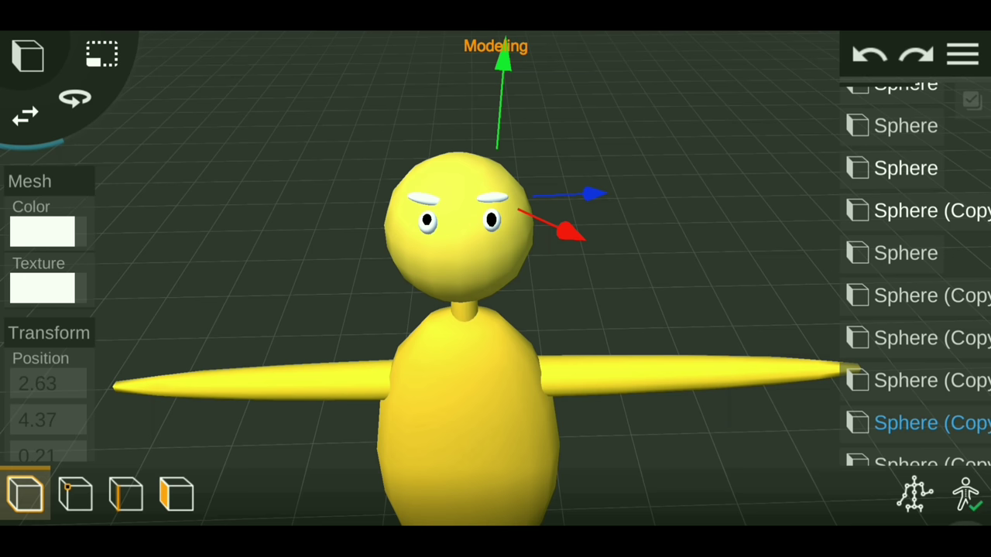
# Move a copy of the eyebrow out beside the head and colour it orange
pyautogui.moveTo(913, 423); pyautogui.dragTo(913, 402)
pyautogui.moveTo(580, 201); pyautogui.dragTo(685, 207)
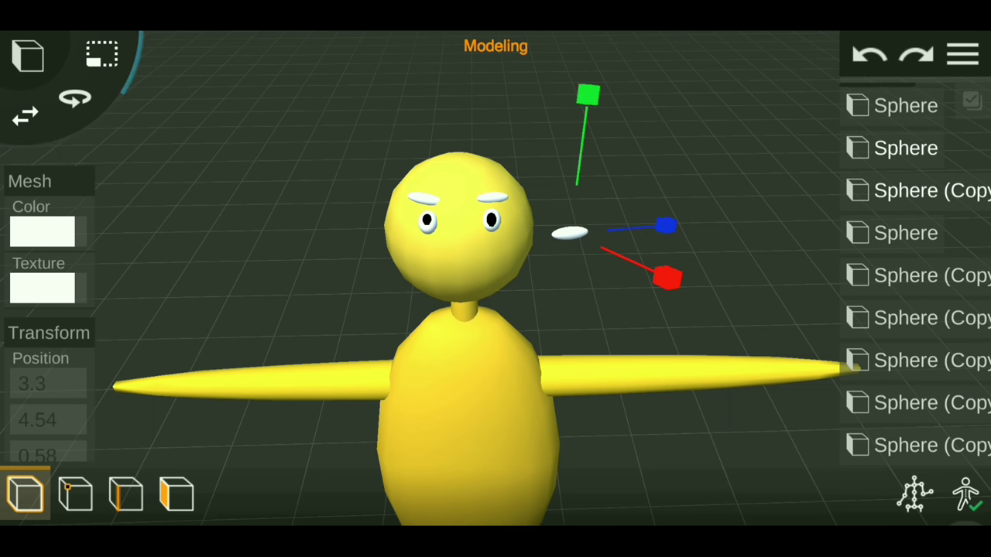
pyautogui.click(42, 232)
pyautogui.moveTo(416, 165)
pyautogui.mouseDown()
pyautogui.moveTo(361, 166)
pyautogui.moveTo(449, 174)
pyautogui.mouseUp()
pyautogui.moveTo(611, 167); pyautogui.dragTo(675, 314)
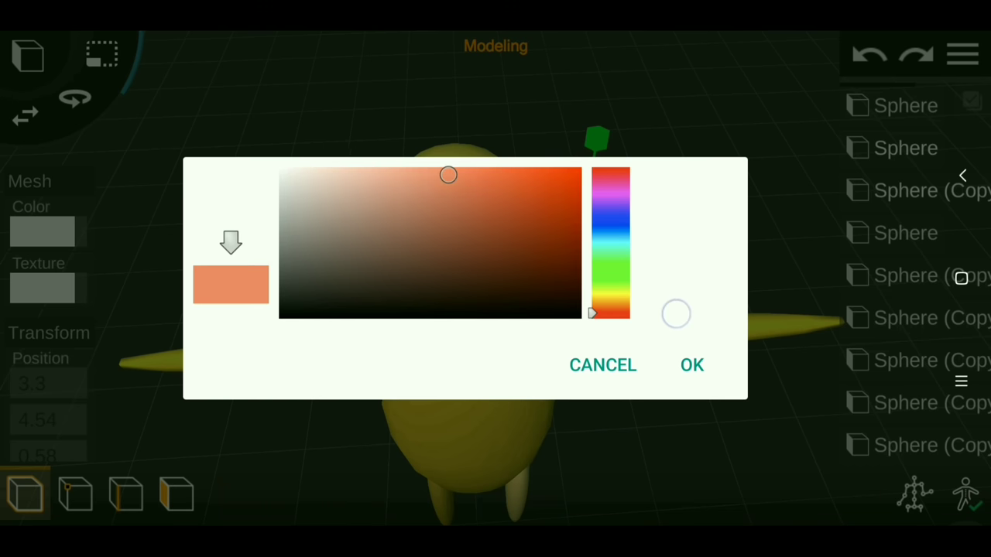
pyautogui.click(493, 221)
pyautogui.click(692, 364)
# Place the orange flattened sphere below the eyes as the mouth
pyautogui.moveTo(594, 322); pyautogui.dragTo(674, 443)
pyautogui.moveTo(654, 287)
pyautogui.mouseDown()
pyautogui.moveTo(782, 396)
pyautogui.moveTo(602, 376)
pyautogui.moveTo(703, 333)
pyautogui.mouseUp()
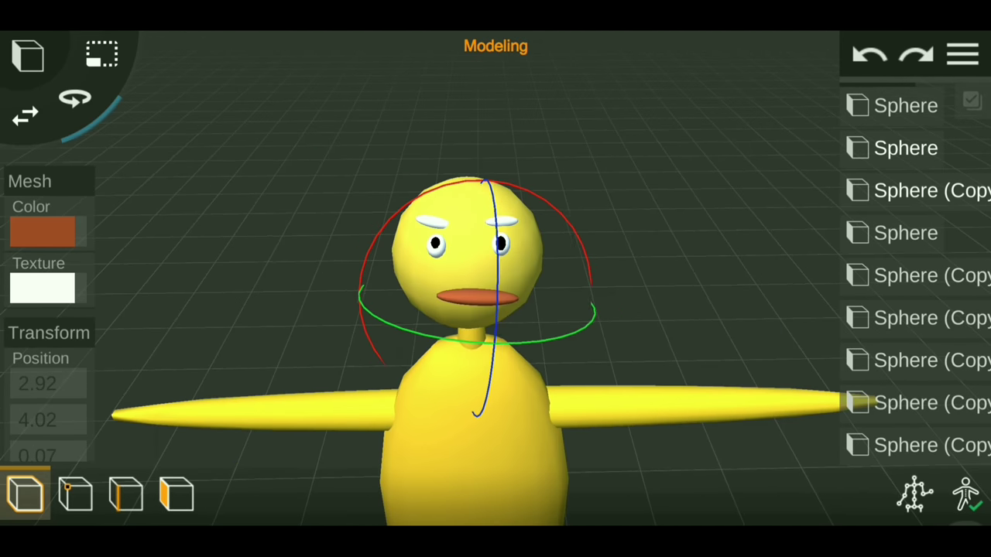
pyautogui.moveTo(613, 352)
pyautogui.mouseDown()
pyautogui.moveTo(548, 336)
pyautogui.moveTo(686, 258)
pyautogui.moveTo(598, 293)
pyautogui.mouseUp()
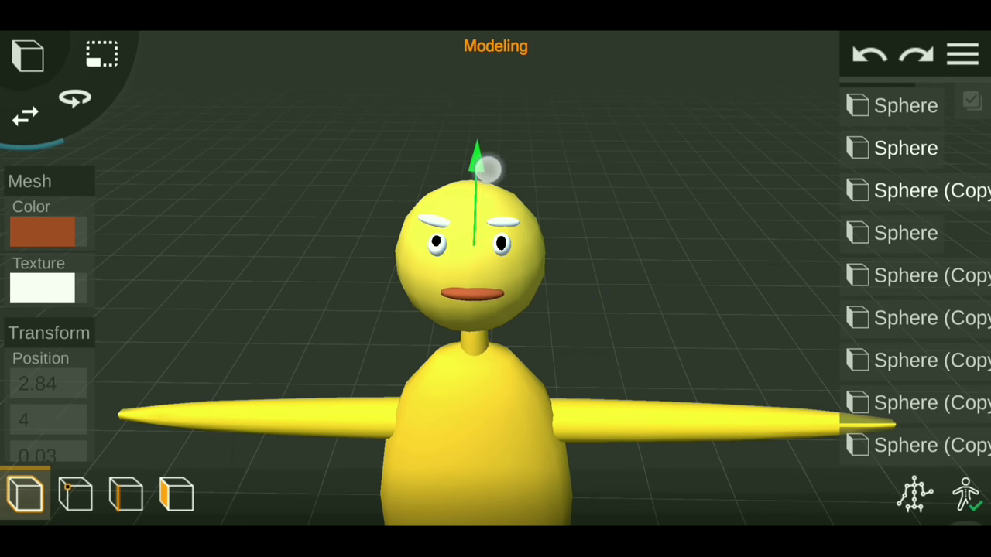
pyautogui.moveTo(744, 233)
pyautogui.mouseDown()
pyautogui.moveTo(808, 208)
pyautogui.moveTo(653, 307)
pyautogui.moveTo(719, 217)
pyautogui.mouseUp()
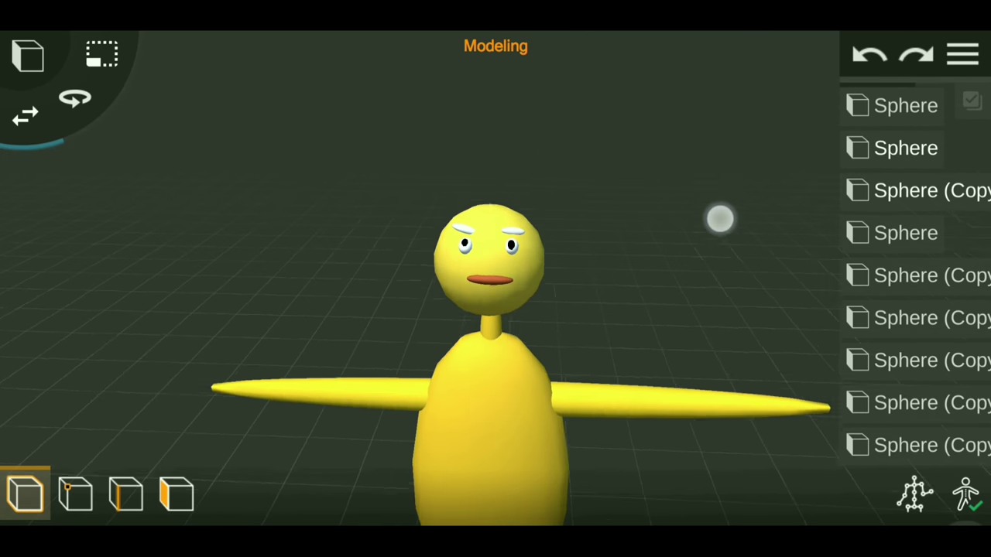
pyautogui.scroll(-3, 443, 291)
pyautogui.scroll(2, 443, 291)
pyautogui.scroll(-4, 473, 304)
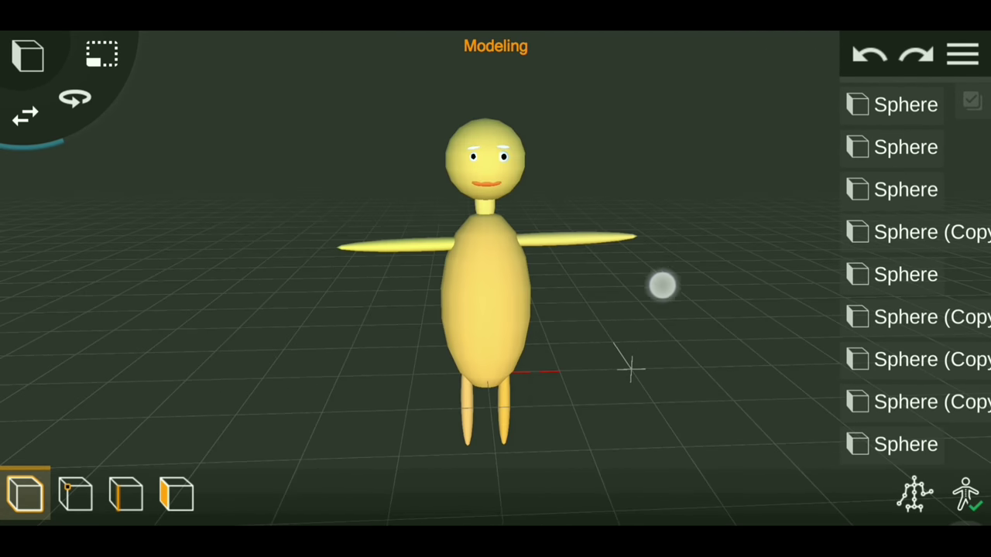
pyautogui.moveTo(703, 313)
pyautogui.mouseDown()
pyautogui.moveTo(714, 367)
pyautogui.moveTo(639, 315)
pyautogui.moveTo(635, 281)
pyautogui.mouseUp()
pyautogui.scroll(3, 513, 317)
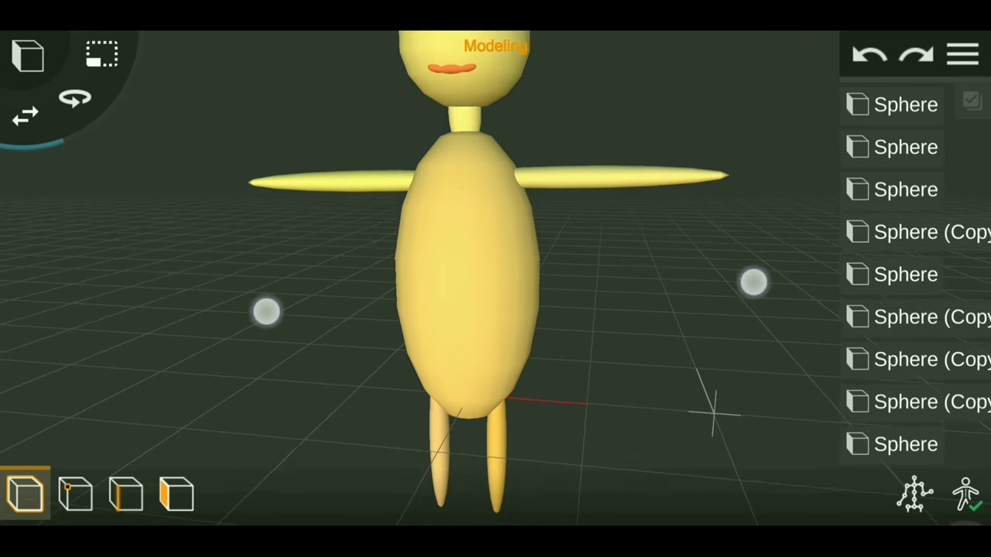
pyautogui.scroll(-3, 513, 317)
pyautogui.moveTo(771, 280); pyautogui.dragTo(742, 249)
pyautogui.scroll(2, 488, 284)
pyautogui.scroll(-2, 480, 288)
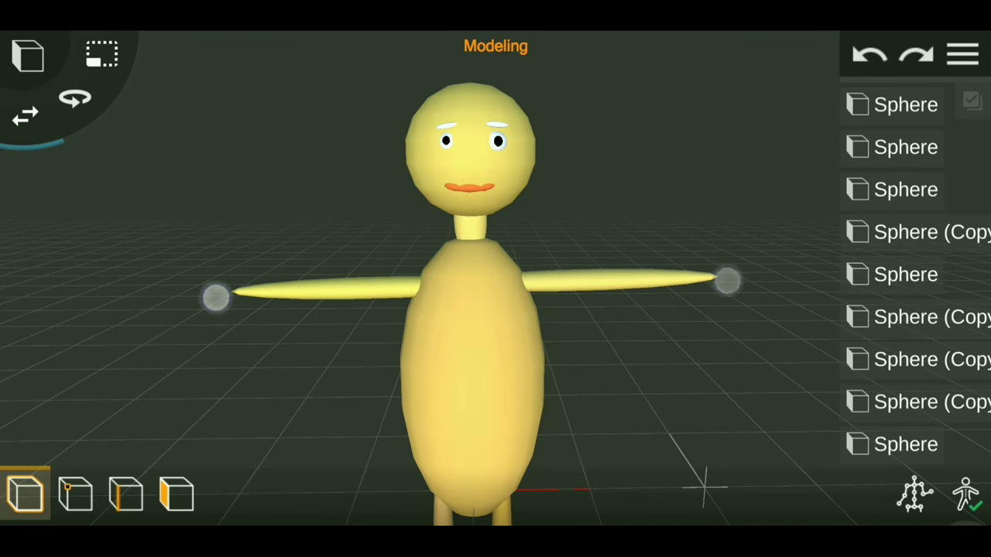
pyautogui.moveTo(732, 319); pyautogui.dragTo(735, 315)
pyautogui.scroll(-2, 472, 319)
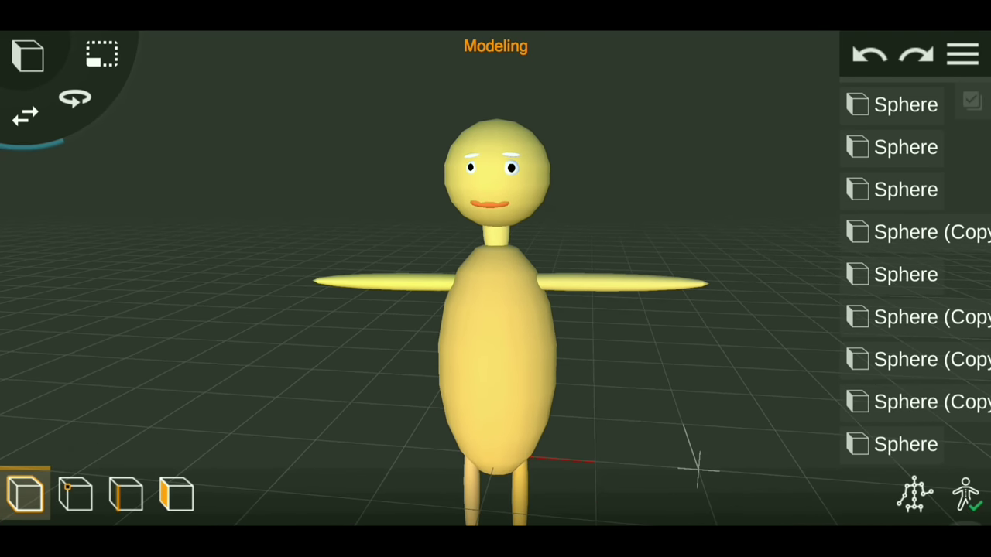
pyautogui.scroll(-2, 499, 280)
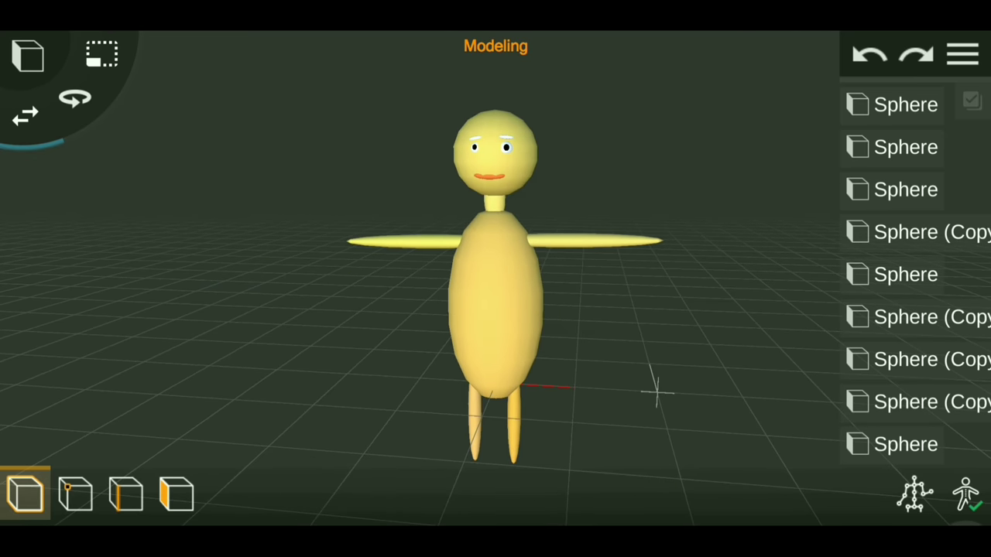
pyautogui.scroll(2, 507, 310)
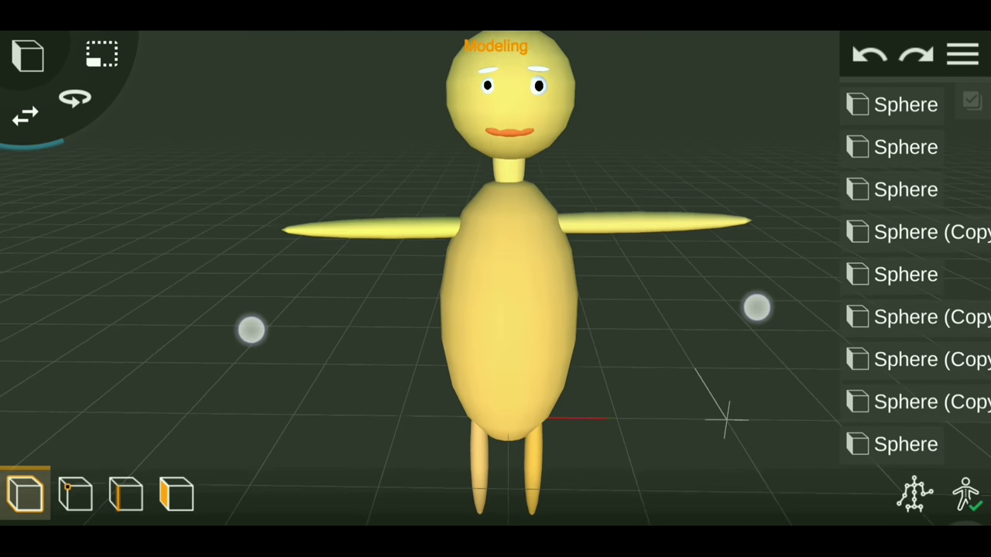
pyautogui.scroll(-2, 503, 319)
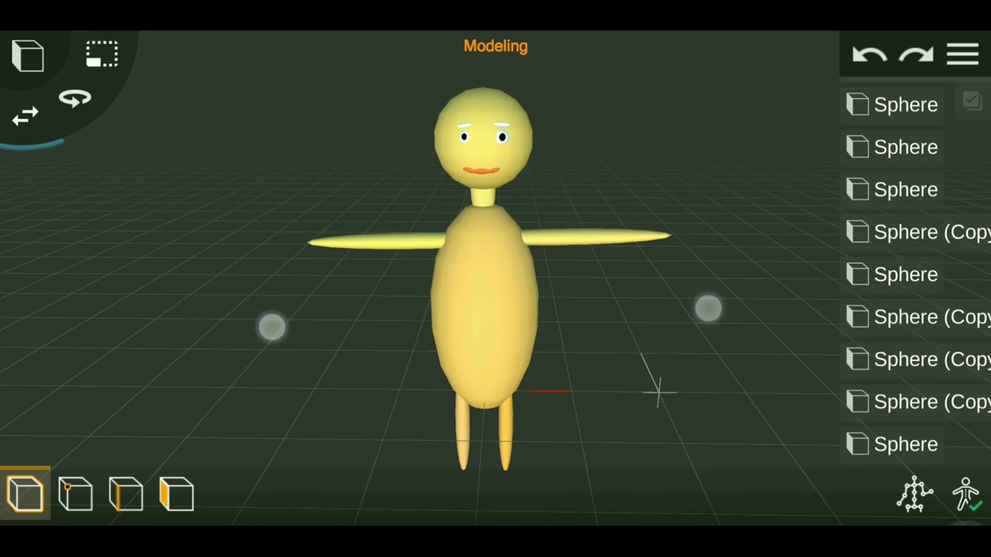
pyautogui.moveTo(707, 308)
pyautogui.mouseDown()
pyautogui.moveTo(719, 327)
pyautogui.moveTo(797, 232)
pyautogui.moveTo(789, 314)
pyautogui.moveTo(681, 312)
pyautogui.mouseUp()
pyautogui.moveTo(852, 332)
pyautogui.mouseDown()
pyautogui.moveTo(832, 321)
pyautogui.moveTo(860, 349)
pyautogui.moveTo(847, 309)
pyautogui.moveTo(854, 316)
pyautogui.mouseUp()
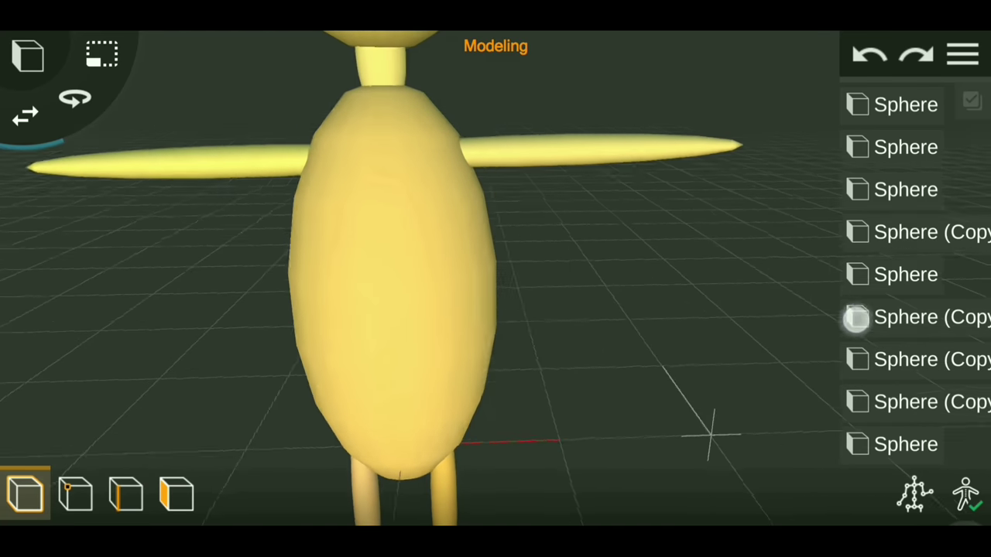
pyautogui.scroll(-3, 457, 291)
pyautogui.scroll(-2, 472, 302)
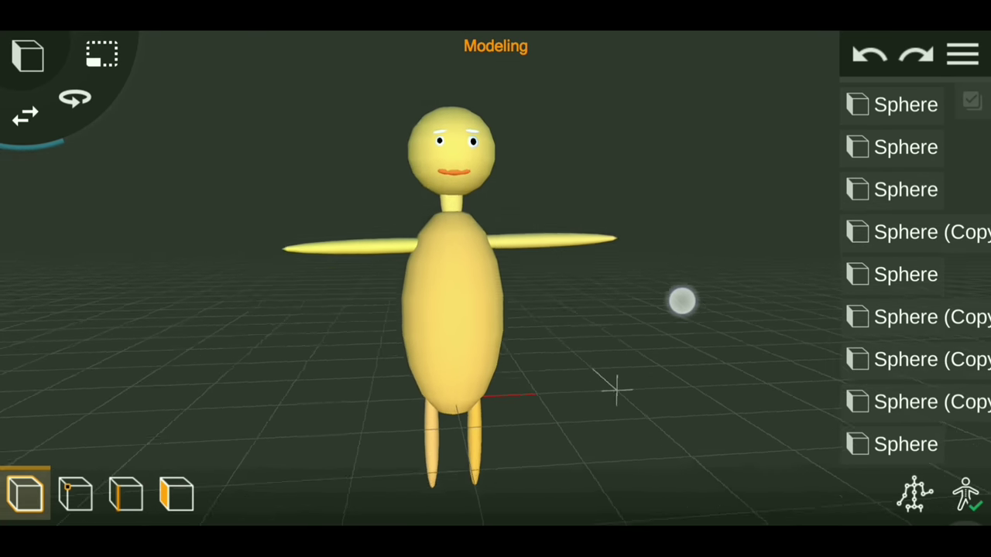